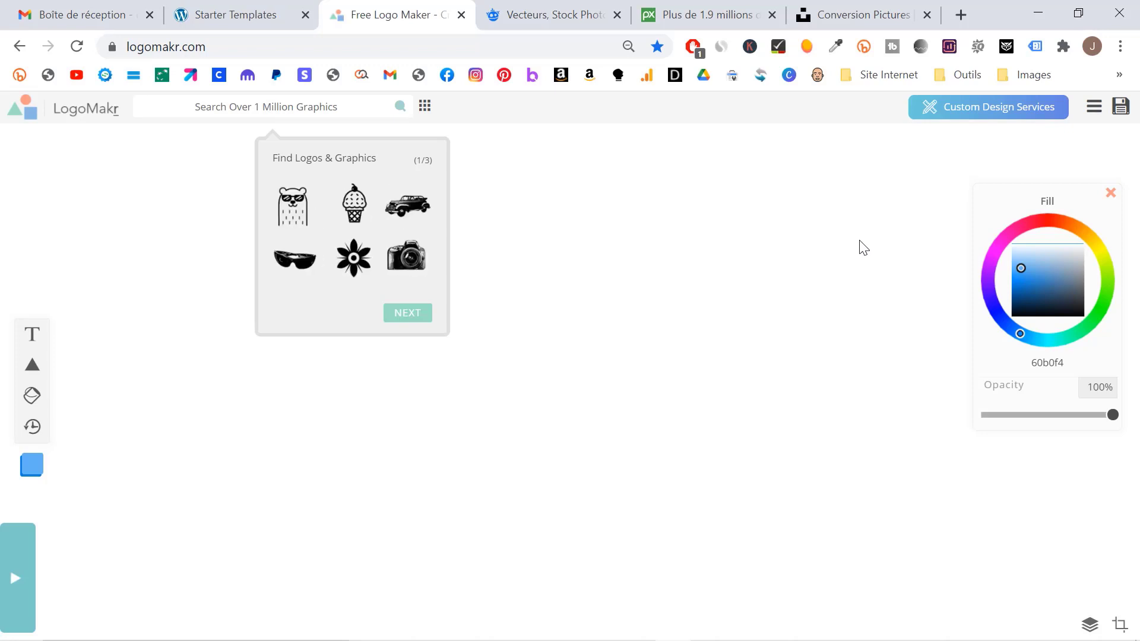
Step: Open the custom design services page and go to its sample work
left_click(1096, 113)
left_click(1095, 108)
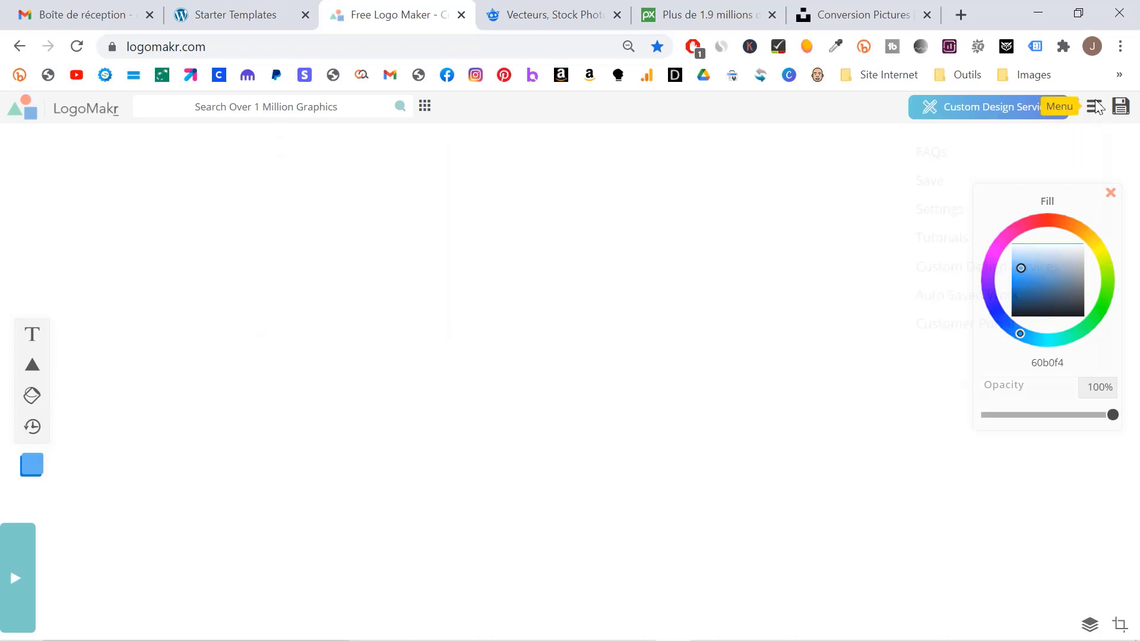
left_click(1019, 278)
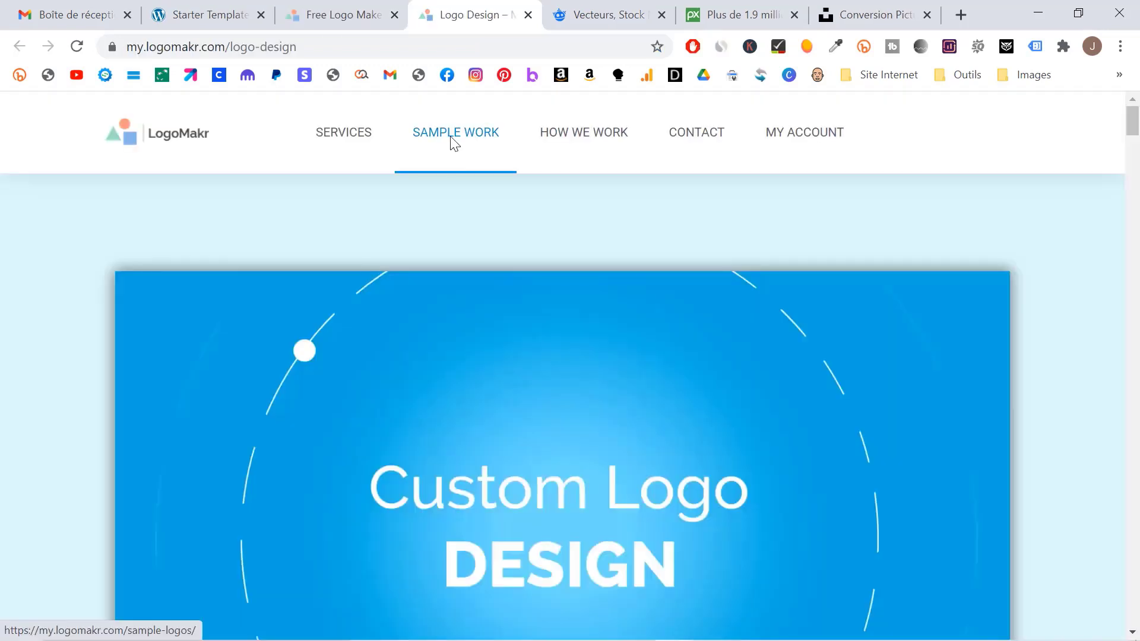
left_click(454, 143)
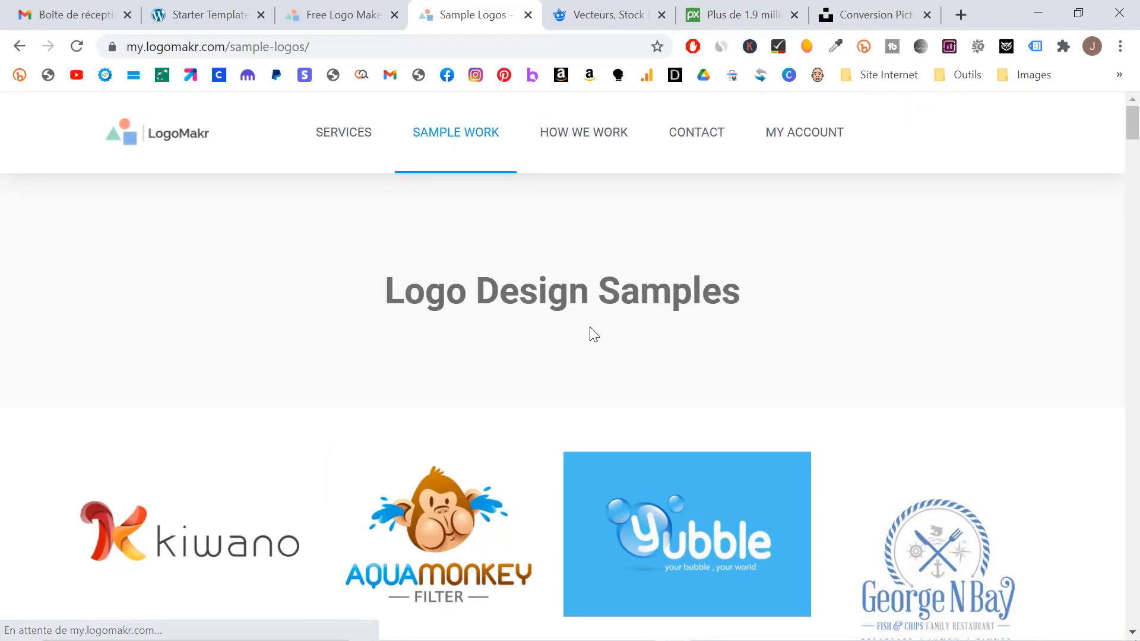
Step: Look through the gallery of logo design samples
scroll(587, 314, "down", 6)
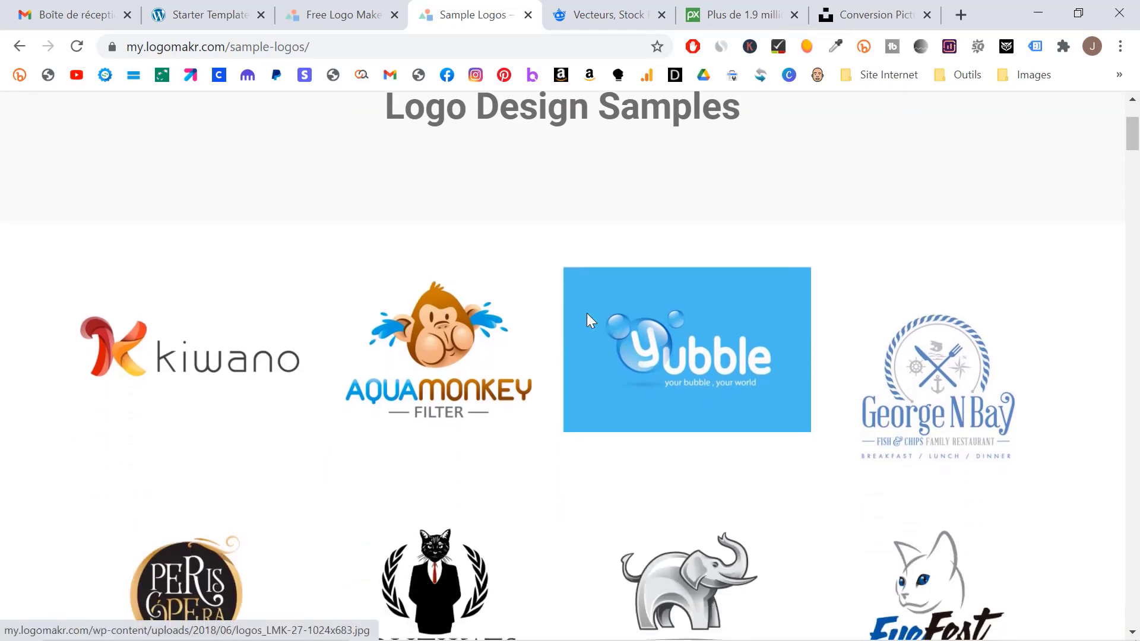
scroll(591, 321, "down", 2)
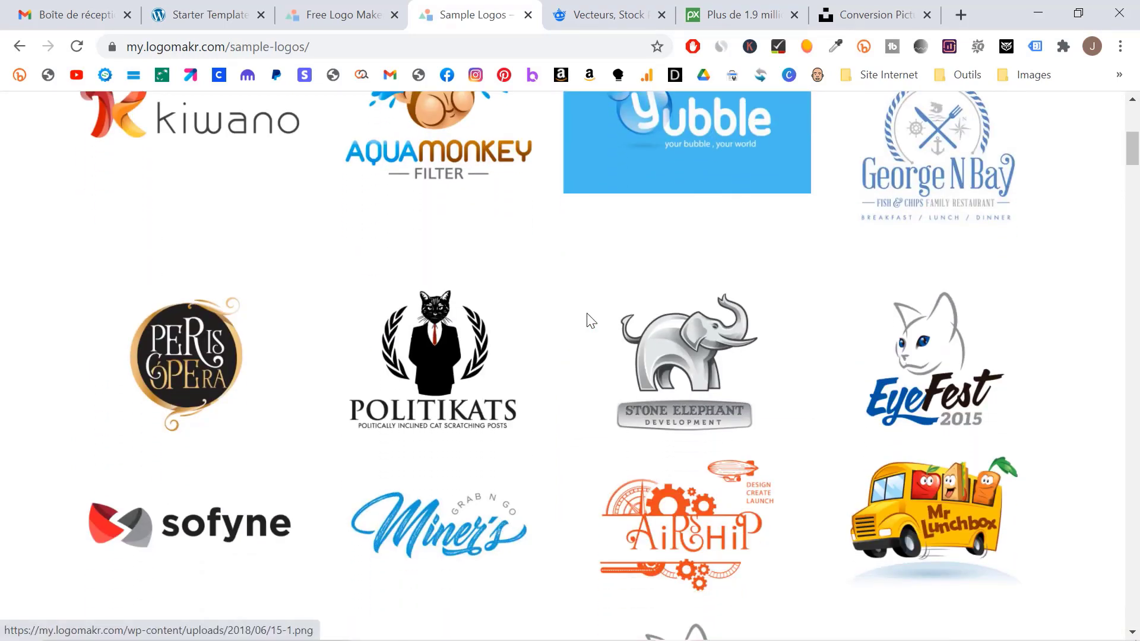
scroll(591, 321, "down", 2)
scroll(591, 320, "down", 6)
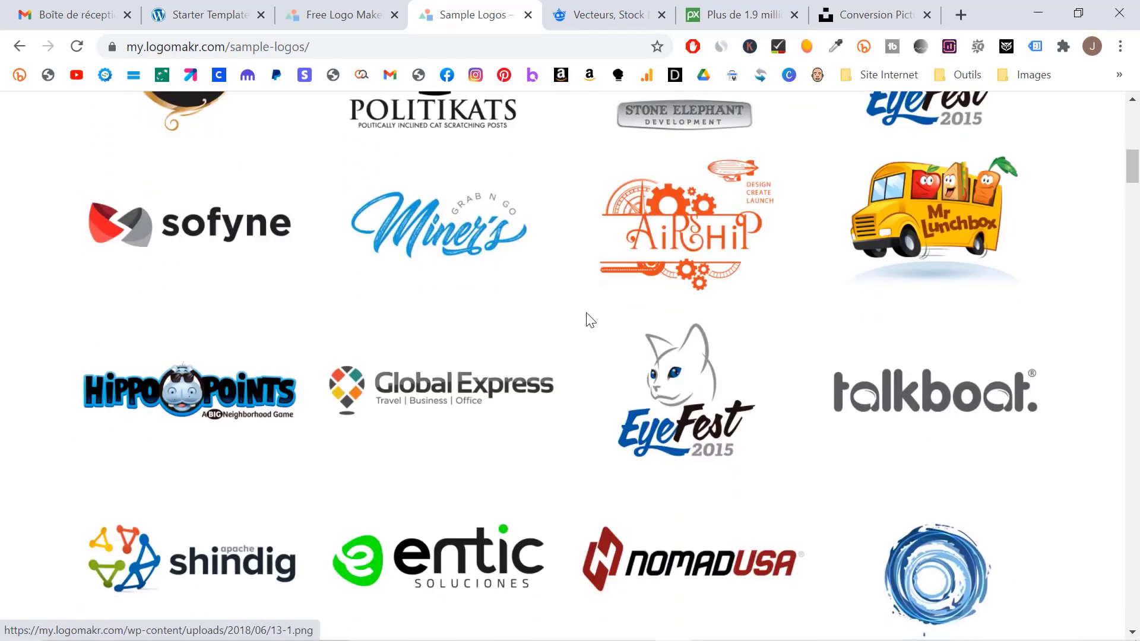
scroll(590, 321, "down", 5)
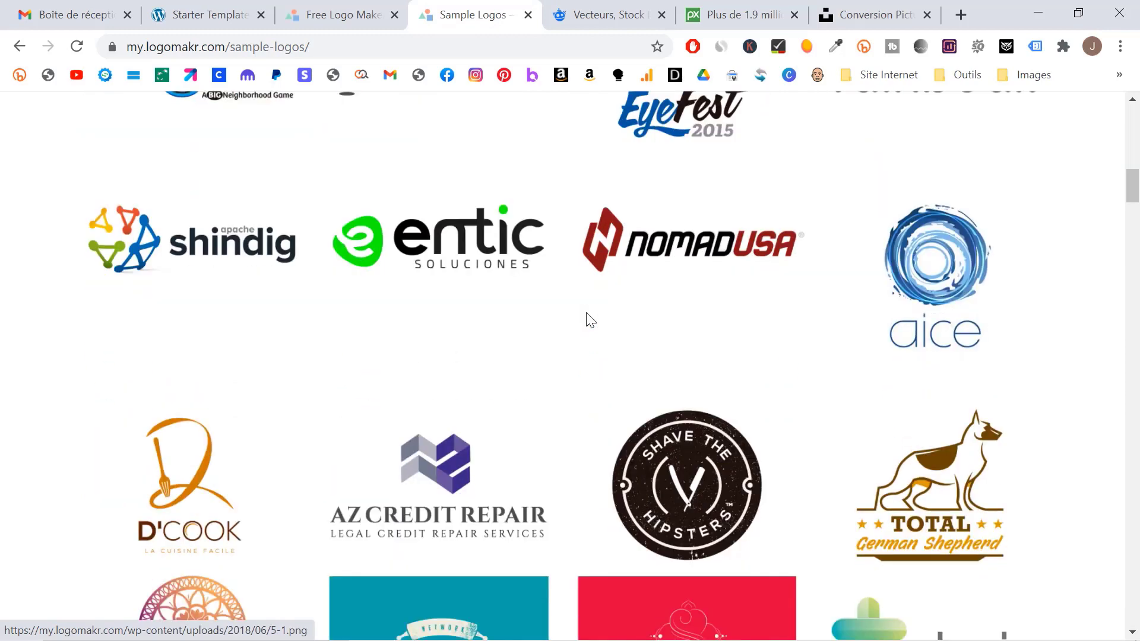
scroll(590, 321, "down", 4)
scroll(589, 323, "up", 18)
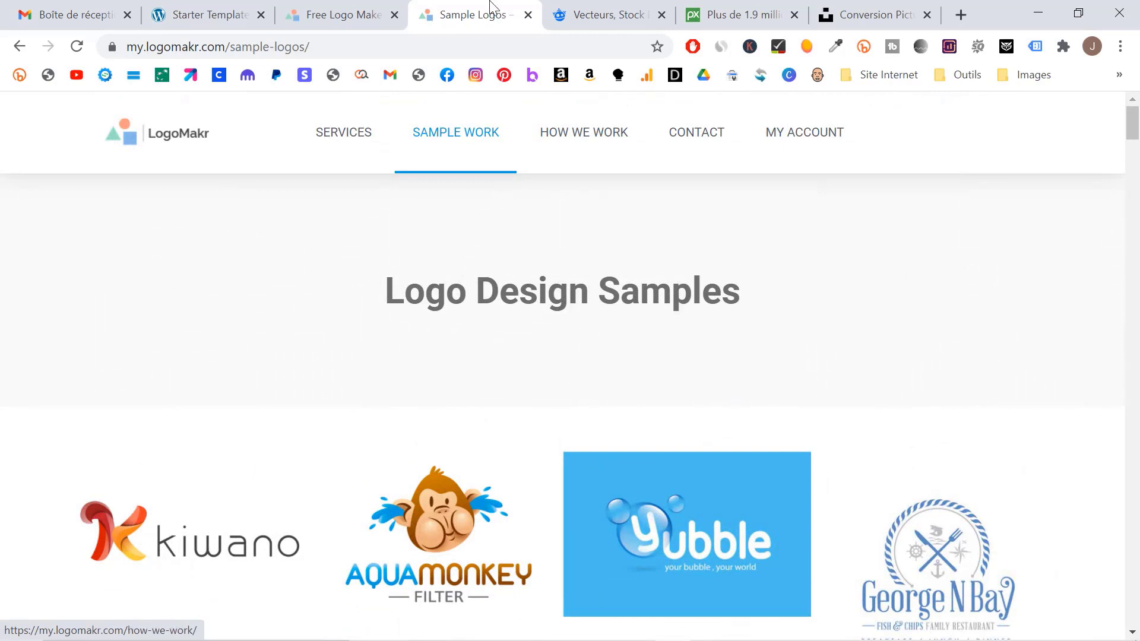
Step: Return to the logo editor and open the templates page through the customer portal
left_click(358, 7)
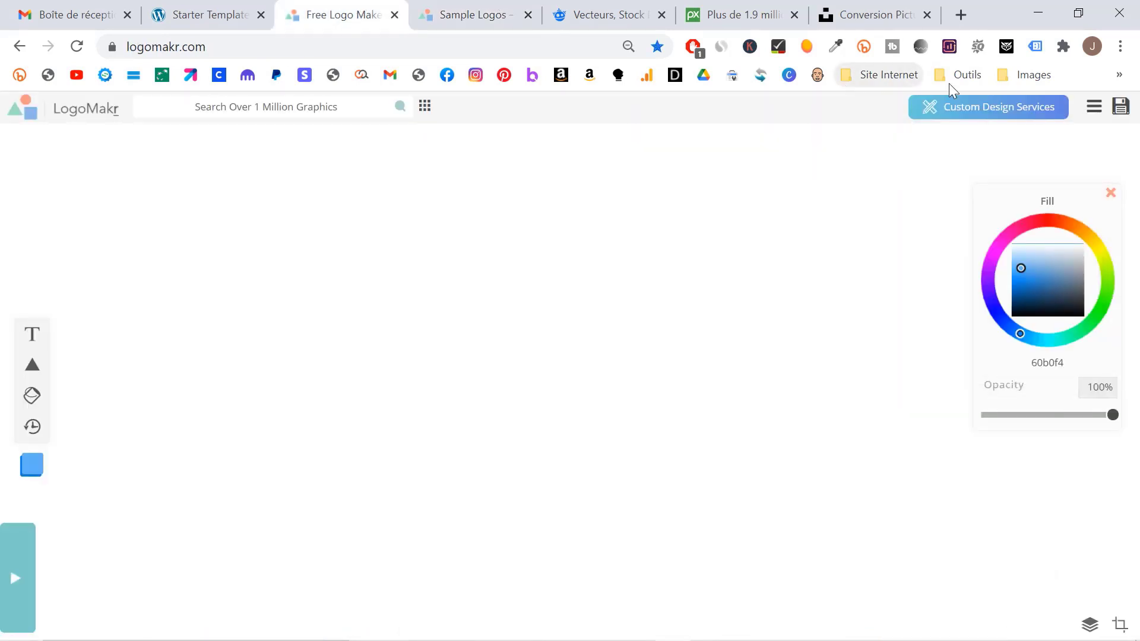
left_click(1092, 108)
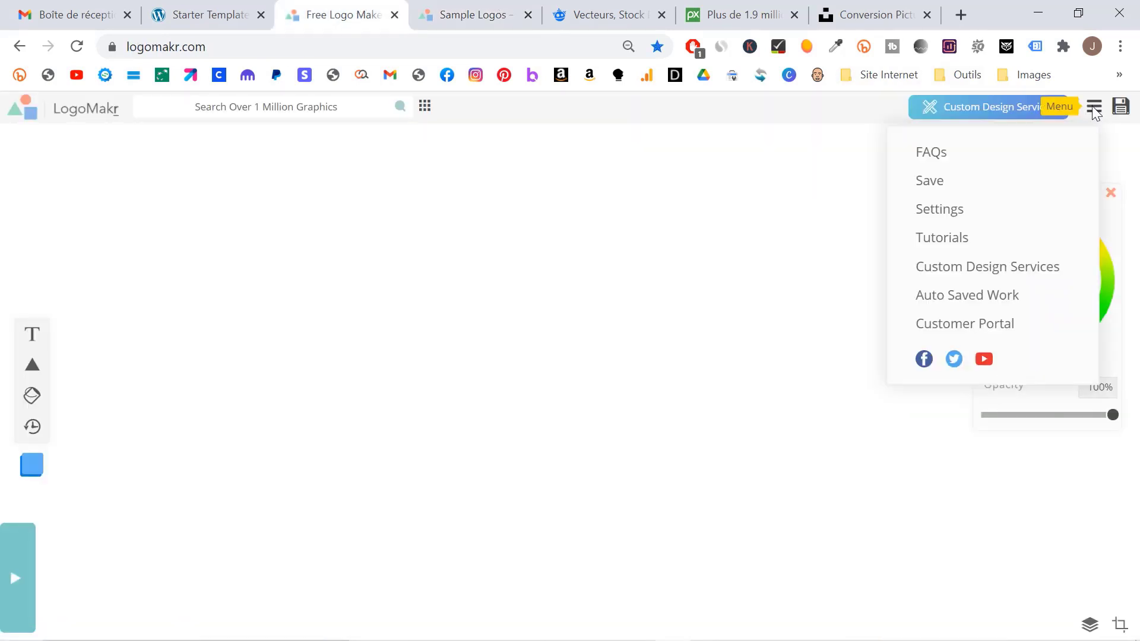
left_click(946, 325)
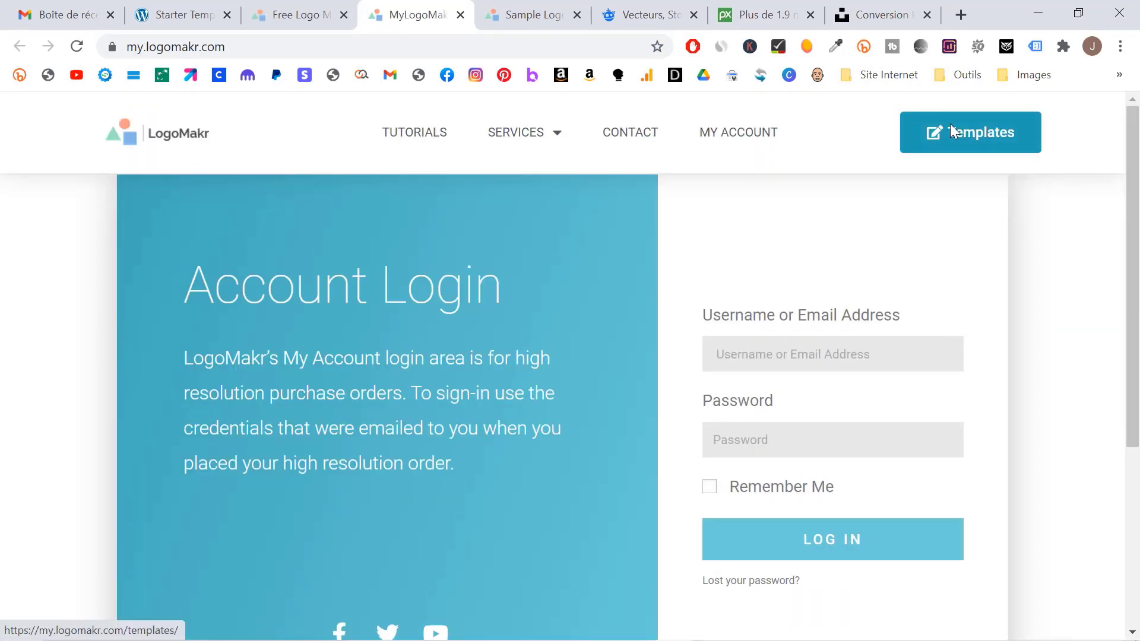
left_click(950, 123)
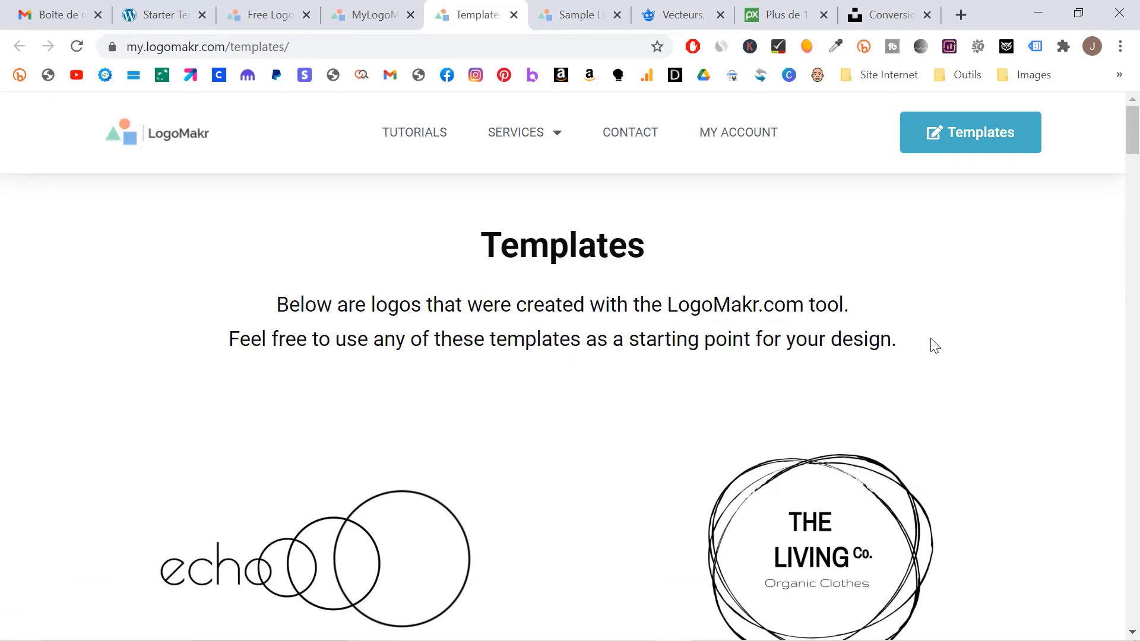
Step: Browse the logo templates and open the Inner Balance template for editing
scroll(1057, 374, "down", 5)
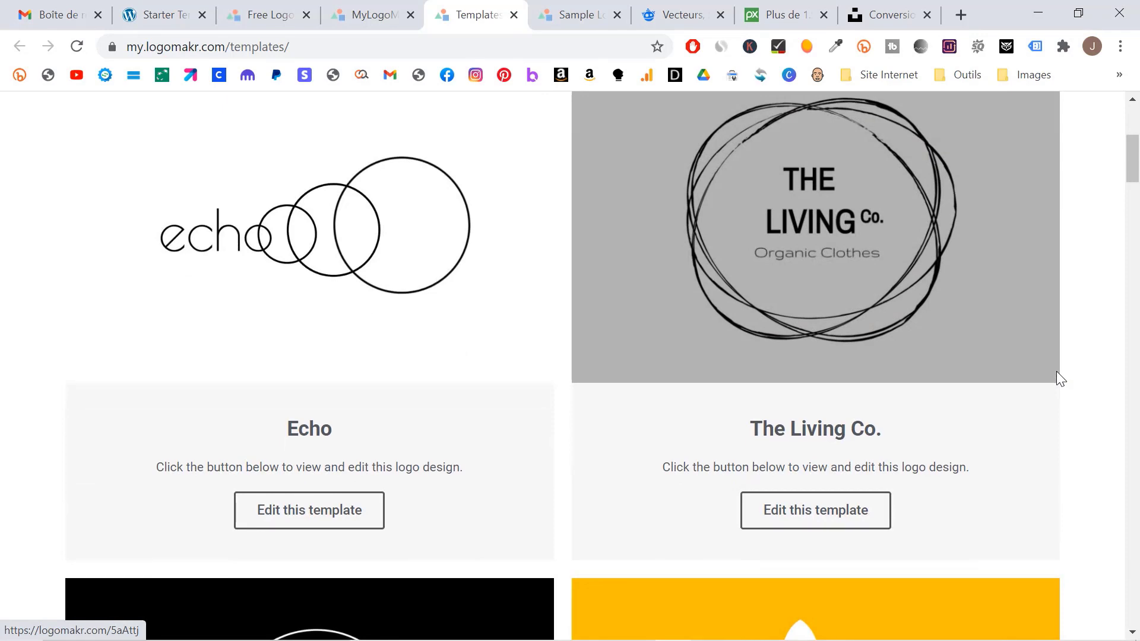
scroll(1056, 372, "down", 6)
scroll(1056, 372, "down", 5)
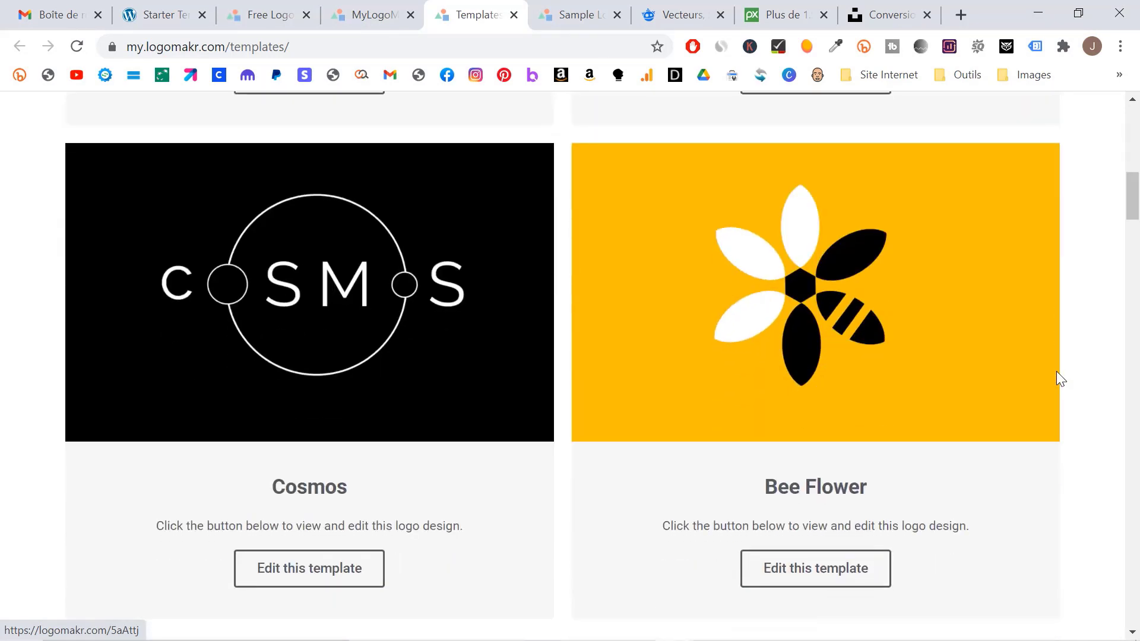
scroll(1056, 372, "down", 2)
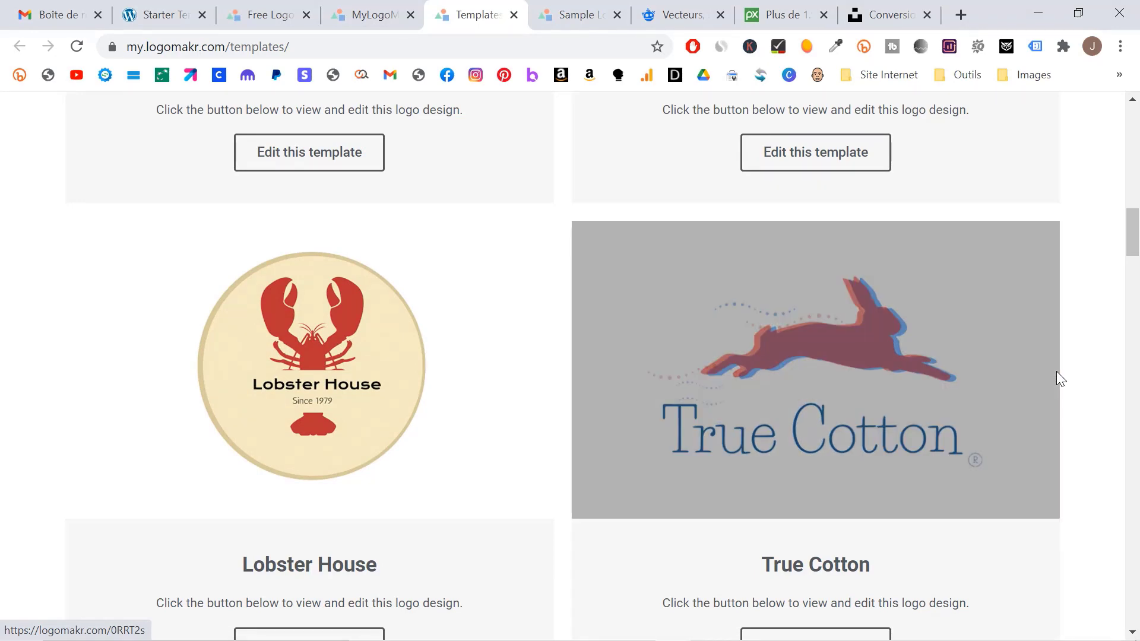
scroll(1056, 372, "down", 14)
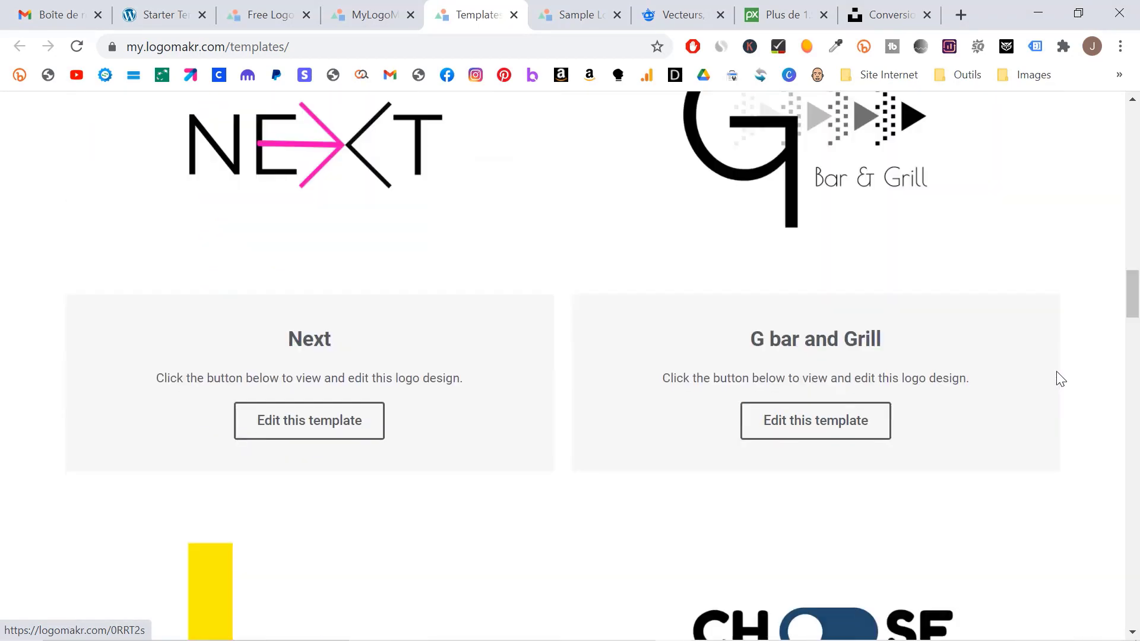
scroll(1061, 378, "down", 12)
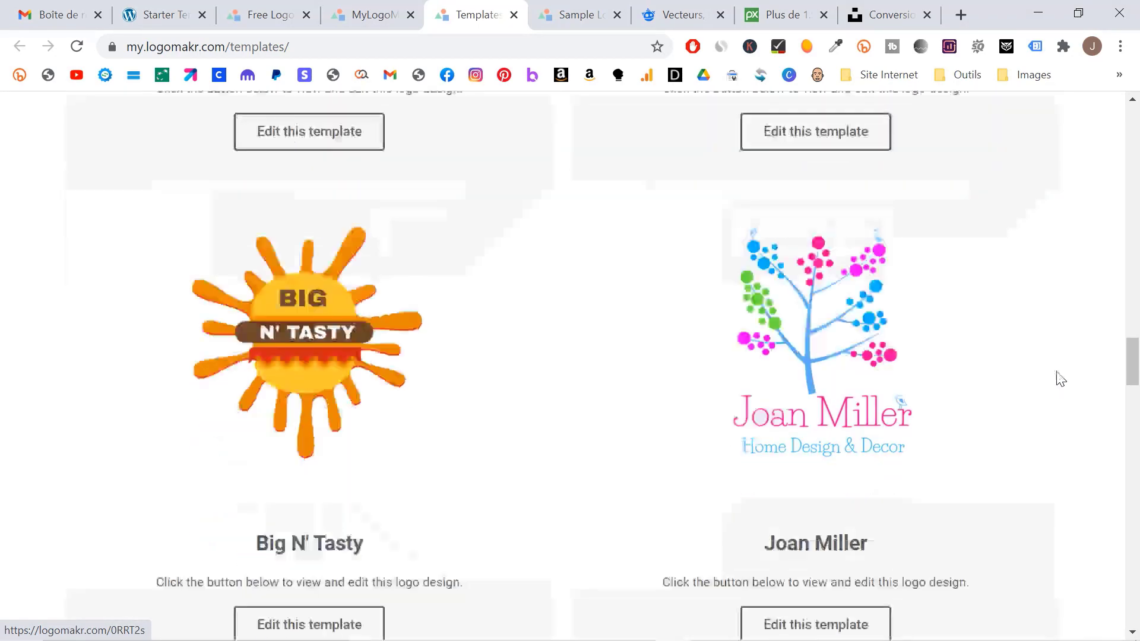
scroll(946, 333, "up", 1)
scroll(1082, 449, "down", 11)
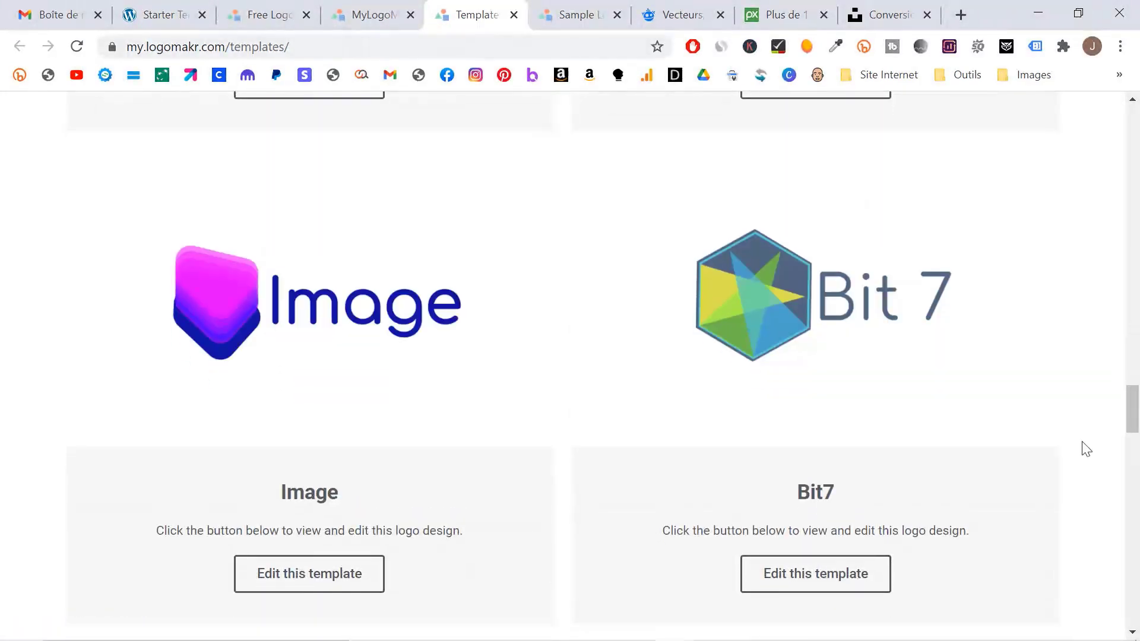
scroll(1085, 449, "down", 12)
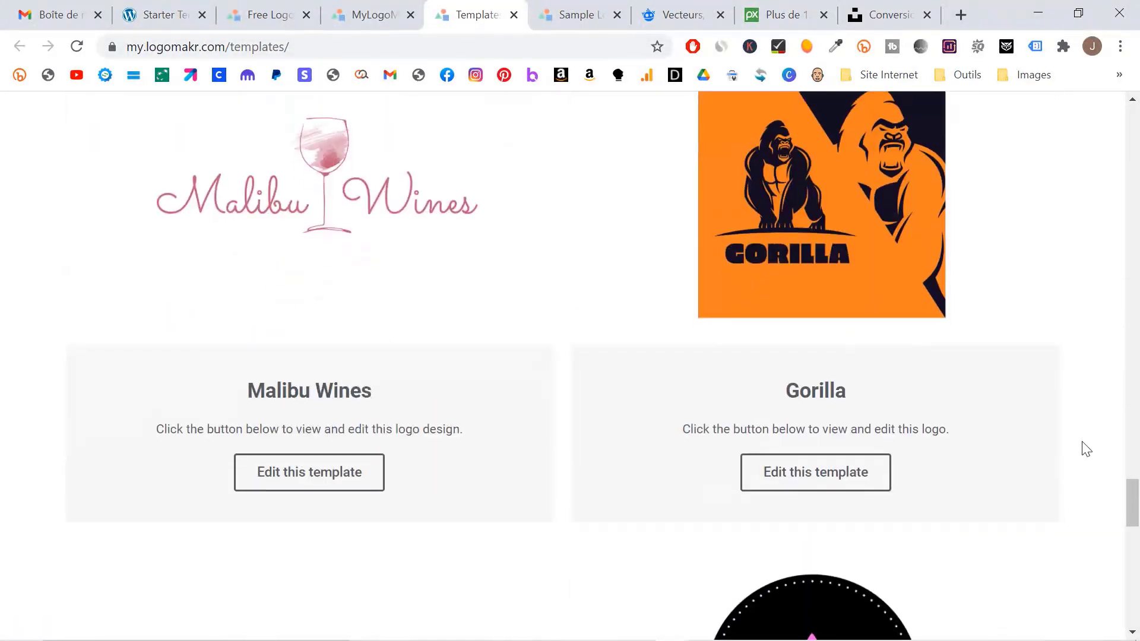
scroll(1085, 450, "down", 2)
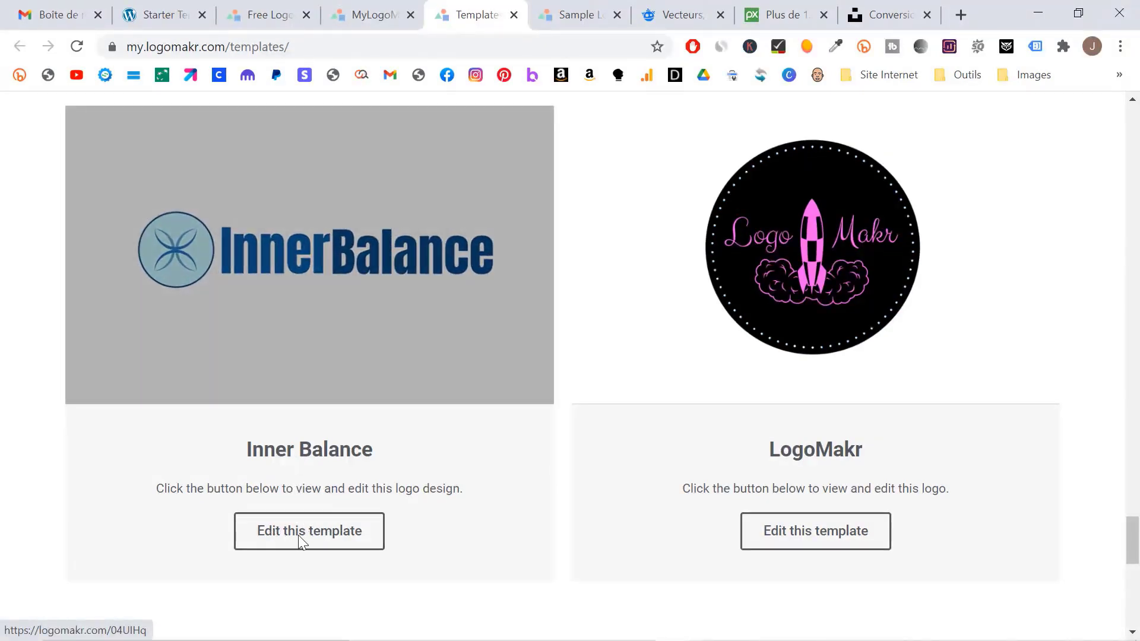
left_click(325, 535)
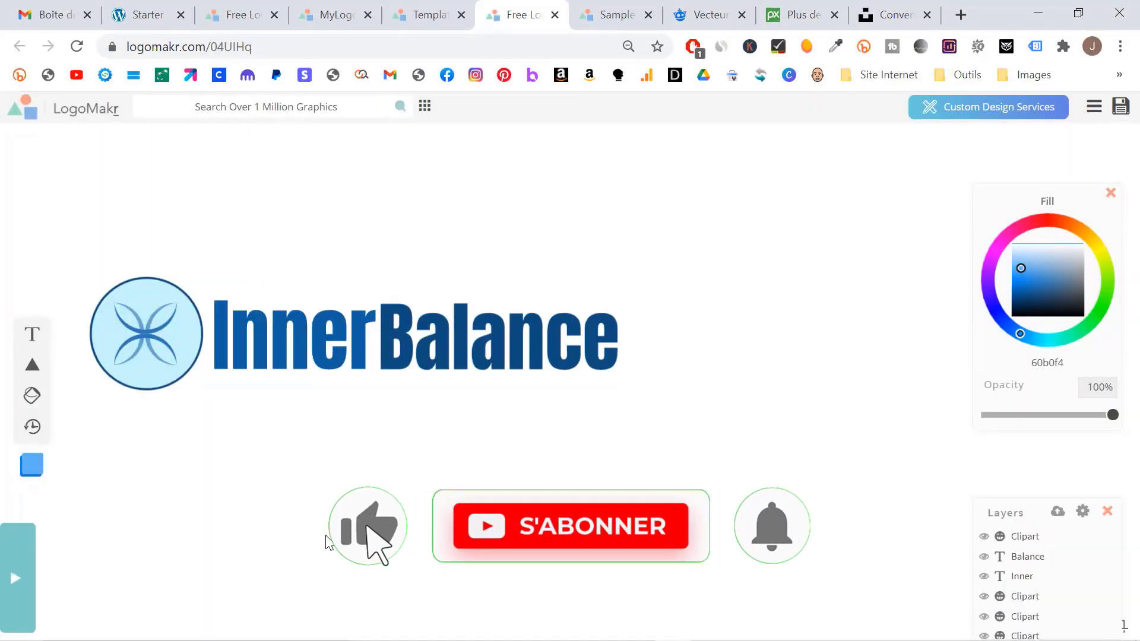
Step: Replace the word "Inner" in the logo with "Mon"
left_click(355, 333)
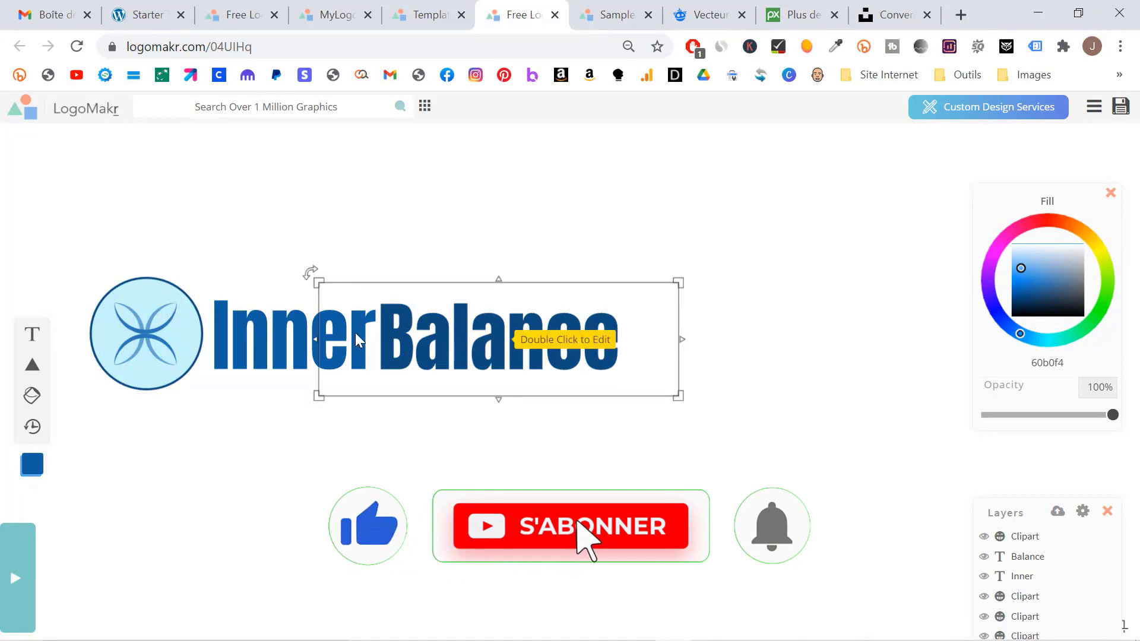
left_click(264, 346)
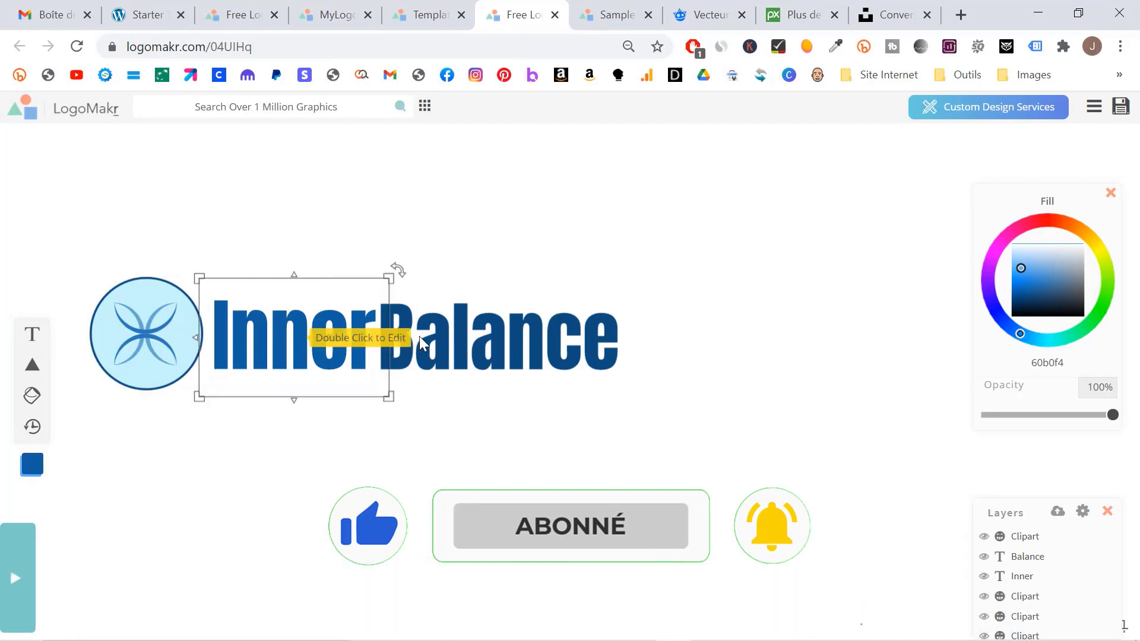
left_click(397, 344)
left_click(333, 297)
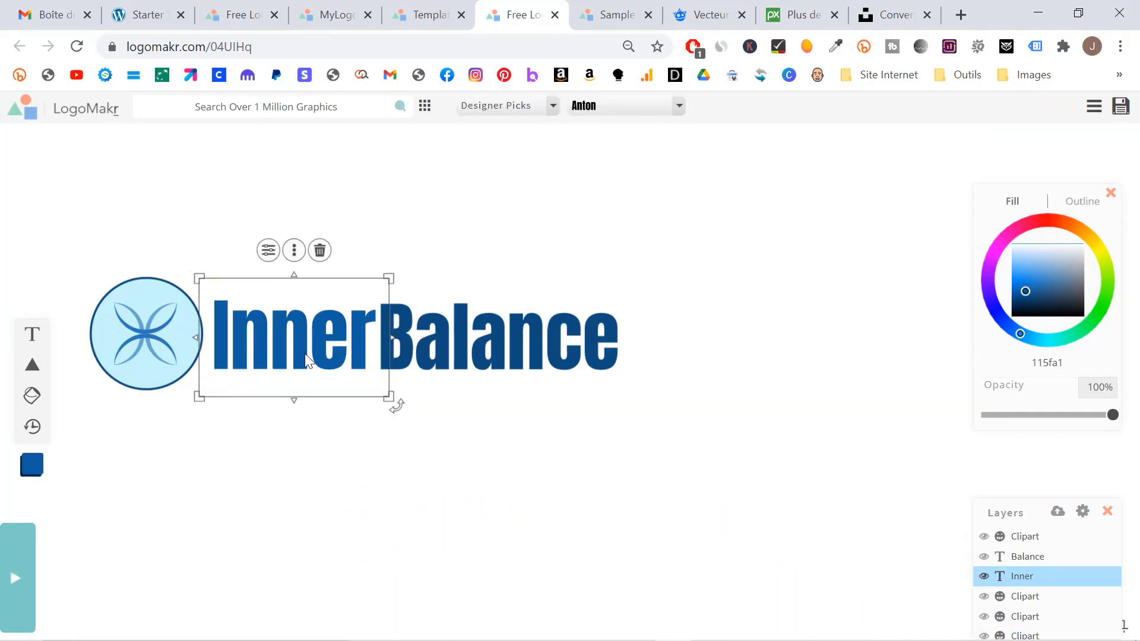
double_click(329, 344)
double_click(282, 334)
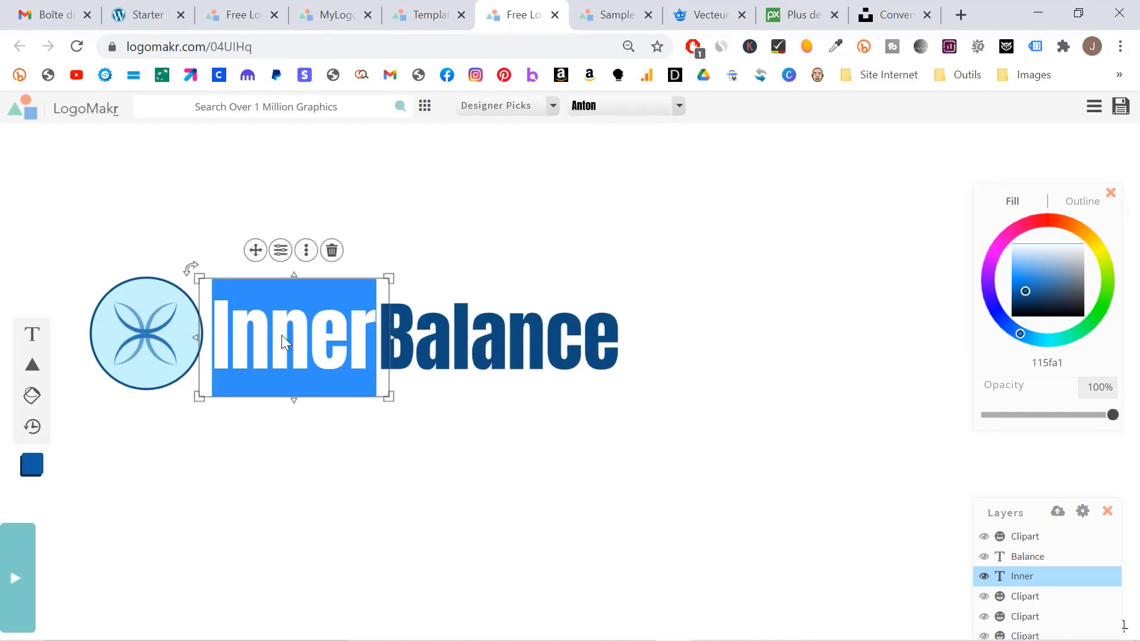
type("Mon")
Step: Replace the word "Balance" with "Logo" and move it close beside "Mon"
double_click(451, 340)
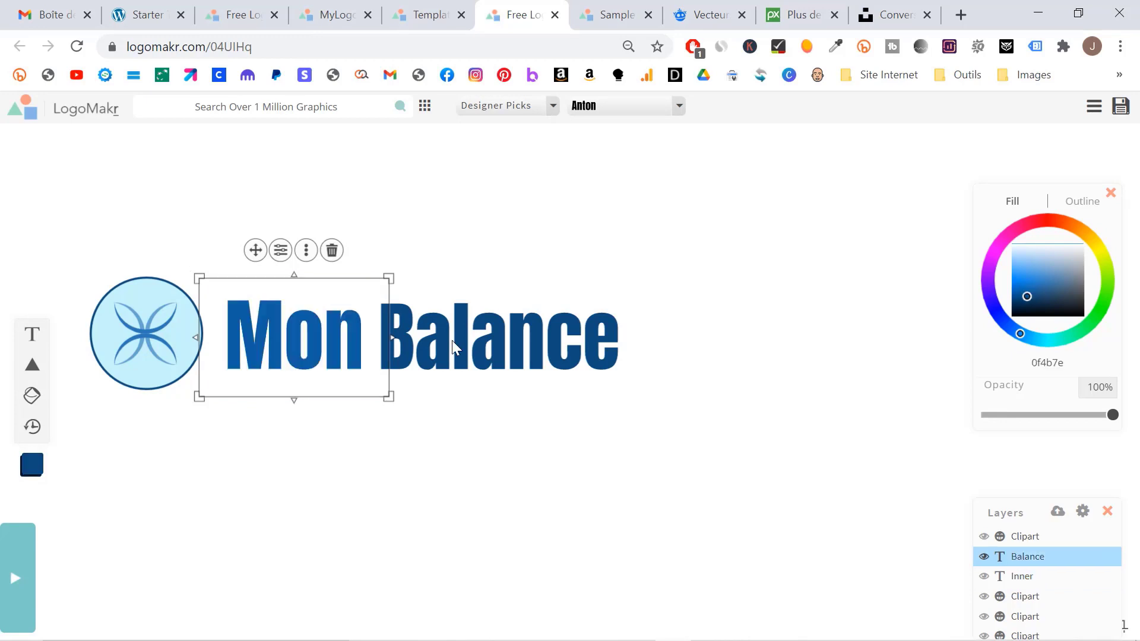
type("Logo")
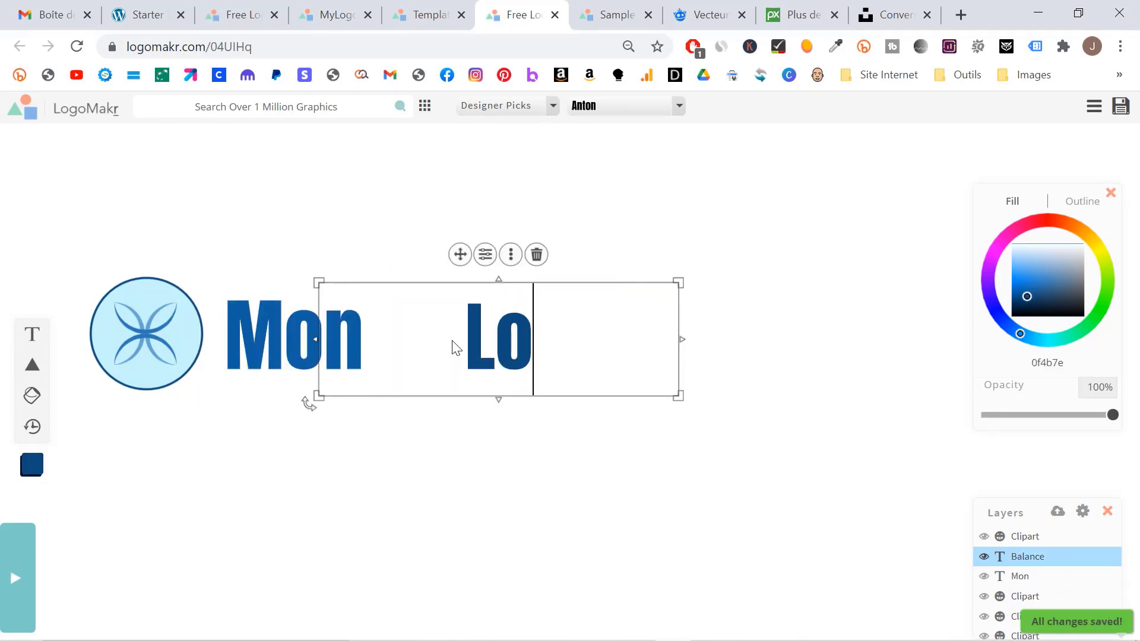
key("Escape")
left_click(454, 365)
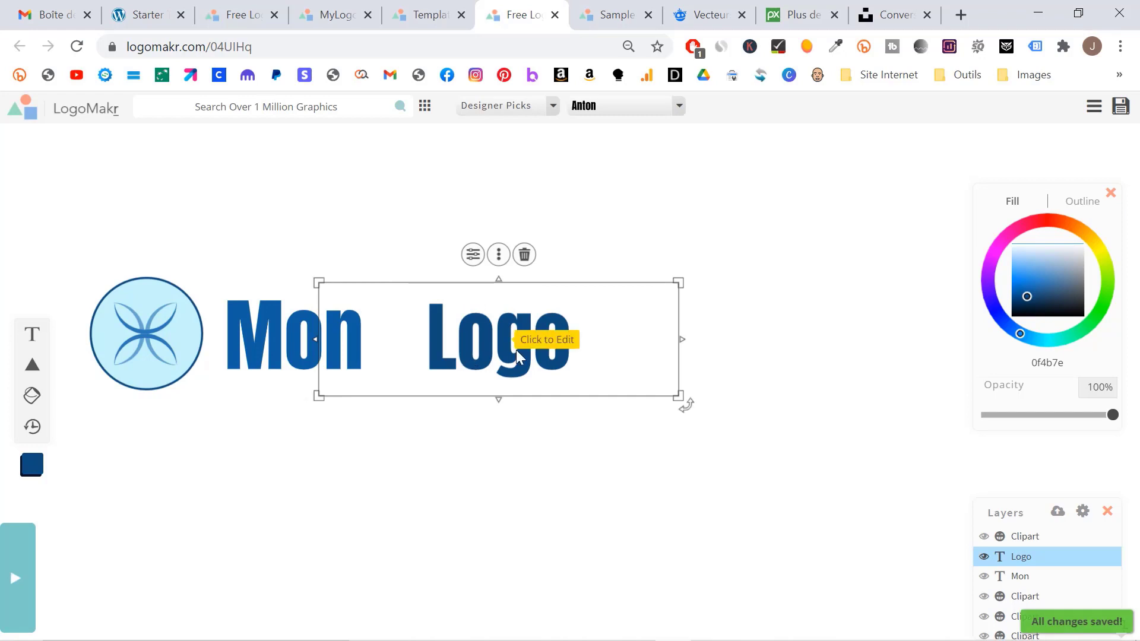
left_click_drag(515, 350, 460, 351)
Step: Search the graphics library for "arbre" and add the large outlined tree to the canvas
left_click(146, 339)
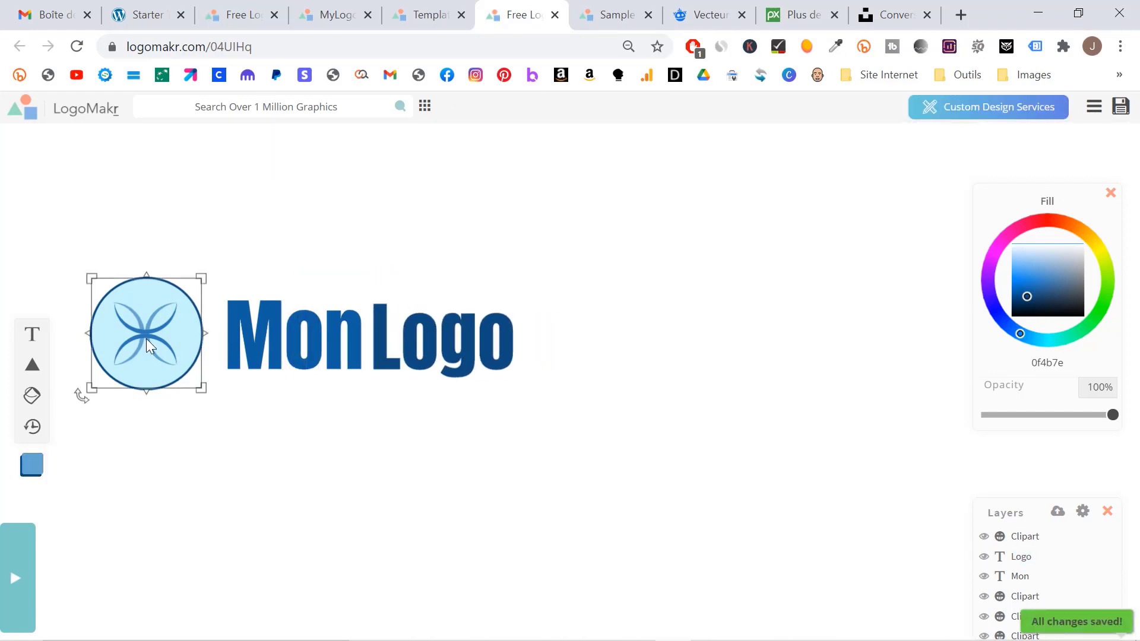
left_click(157, 342)
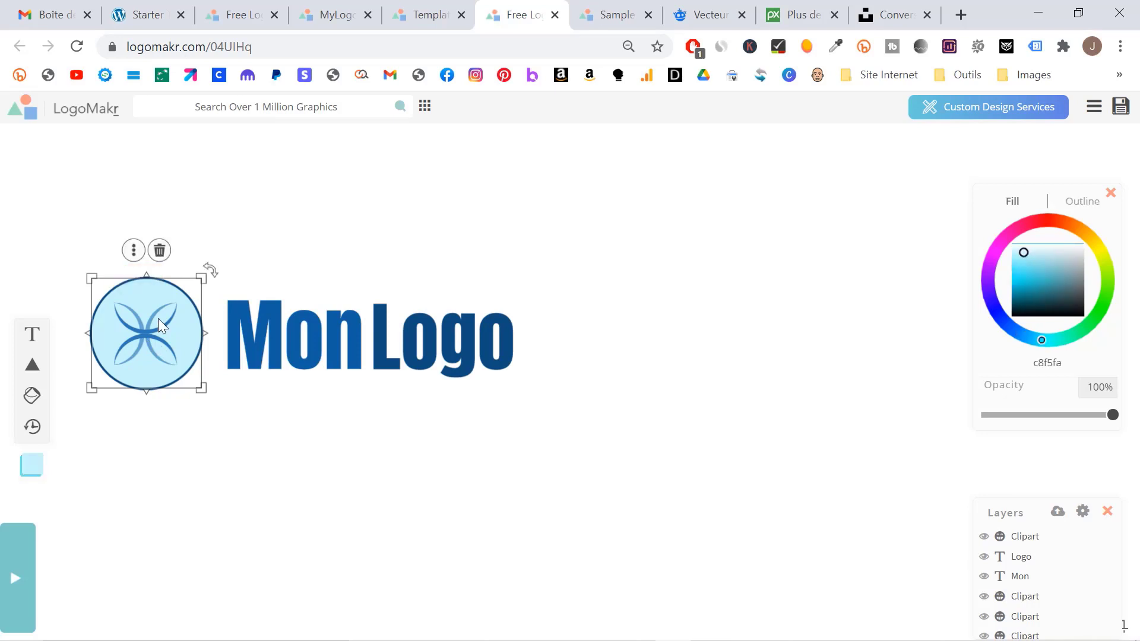
left_click(284, 113)
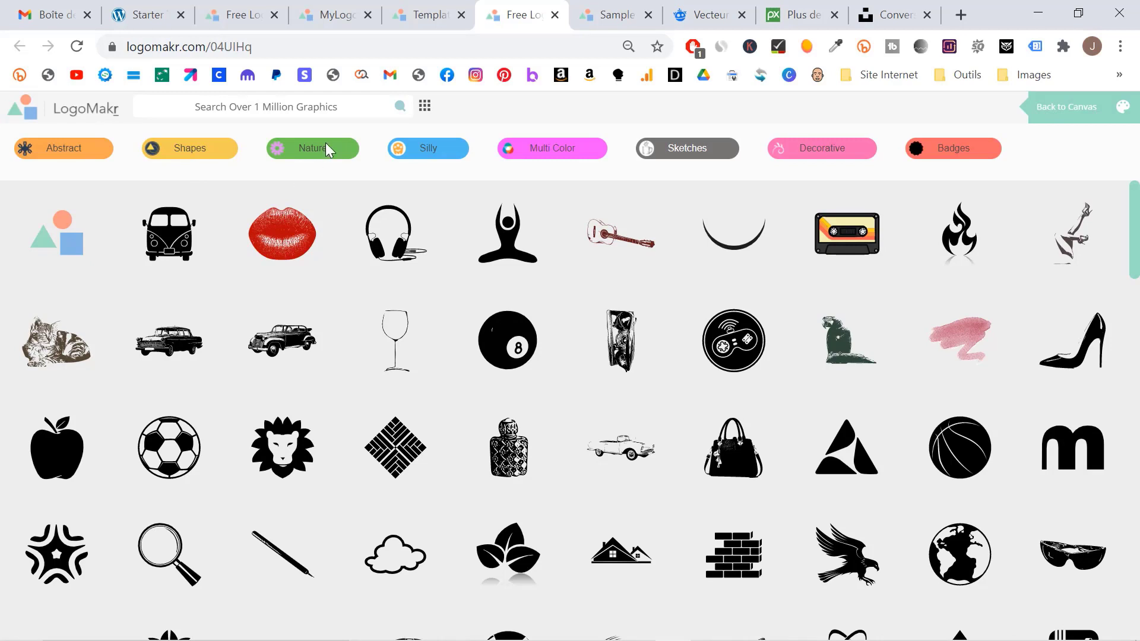
left_click(325, 118)
key("Return")
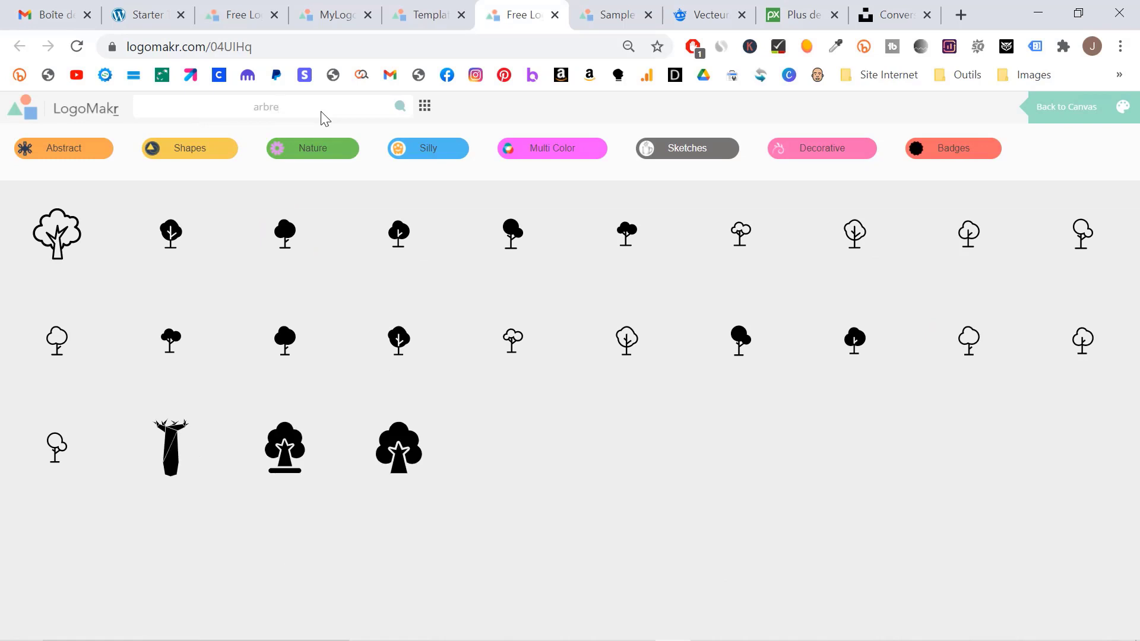
left_click(55, 246)
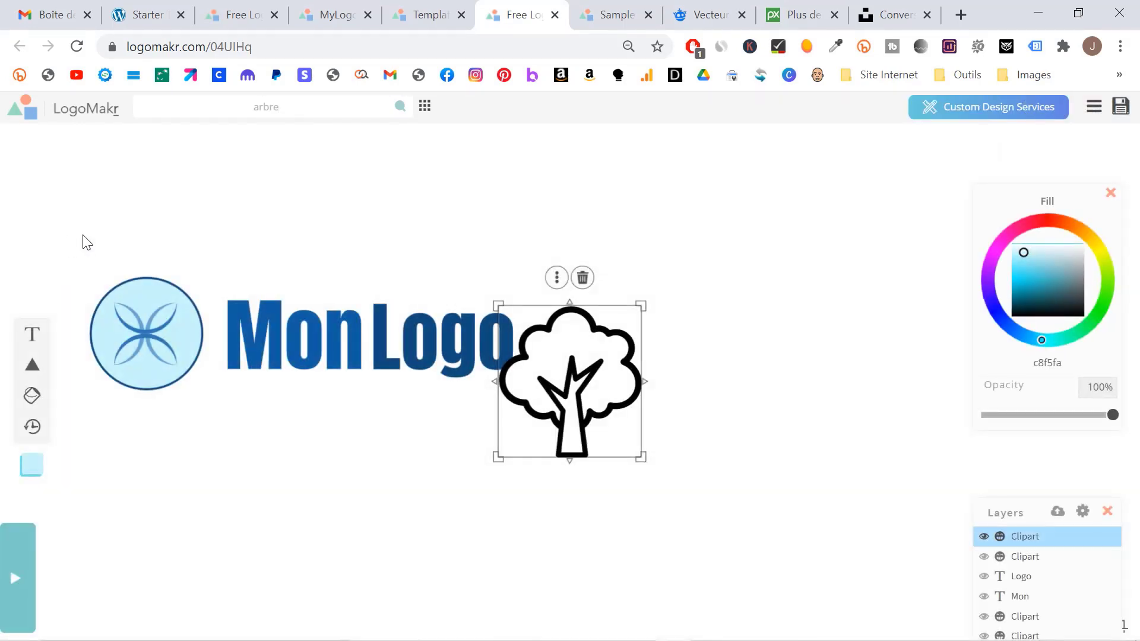
Step: Delete the light blue circle behind the emblem and move the tree below the logo text
left_click(191, 330)
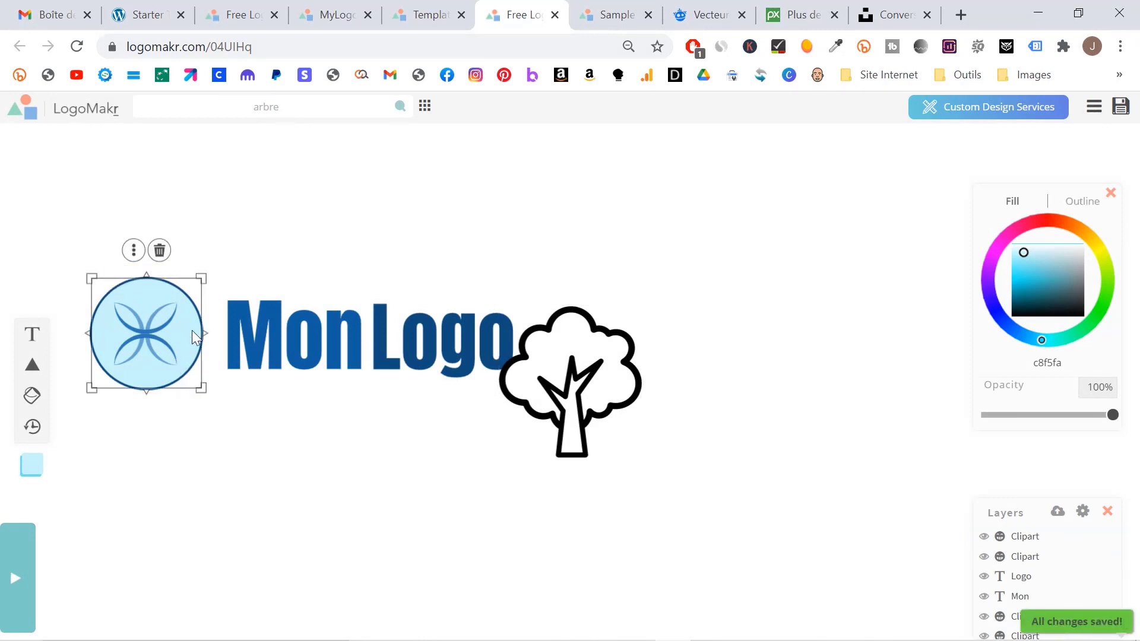
left_click(159, 250)
left_click(641, 416)
left_click_drag(512, 436, 386, 542)
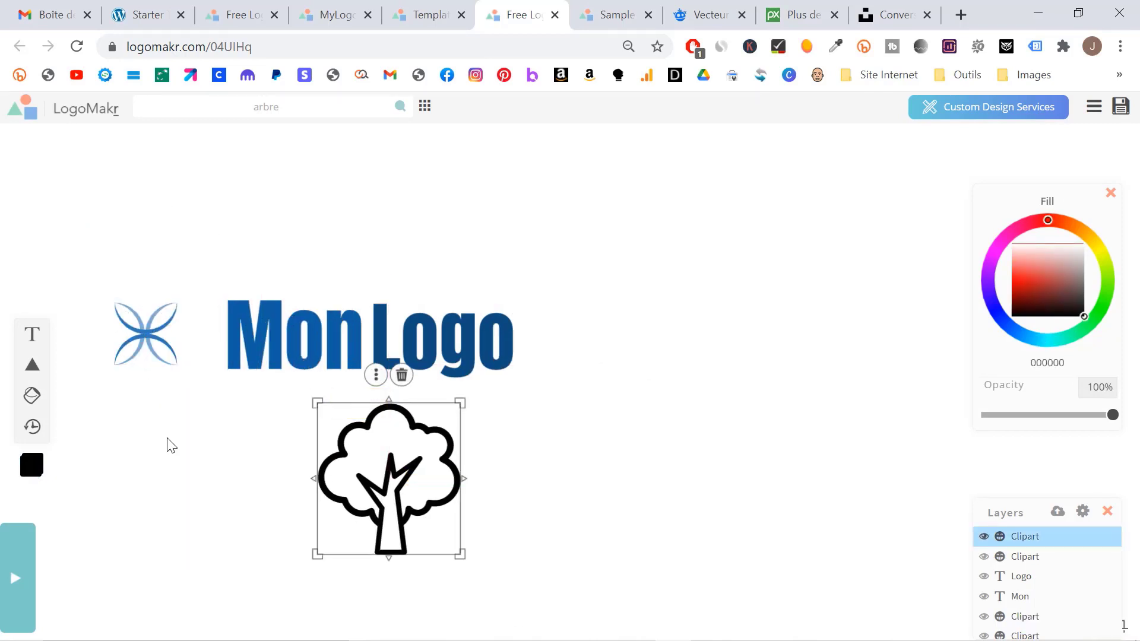
Step: Delete the original four-petal emblem, then shrink the tree and place it directly in front of "Mon"
left_click(146, 336)
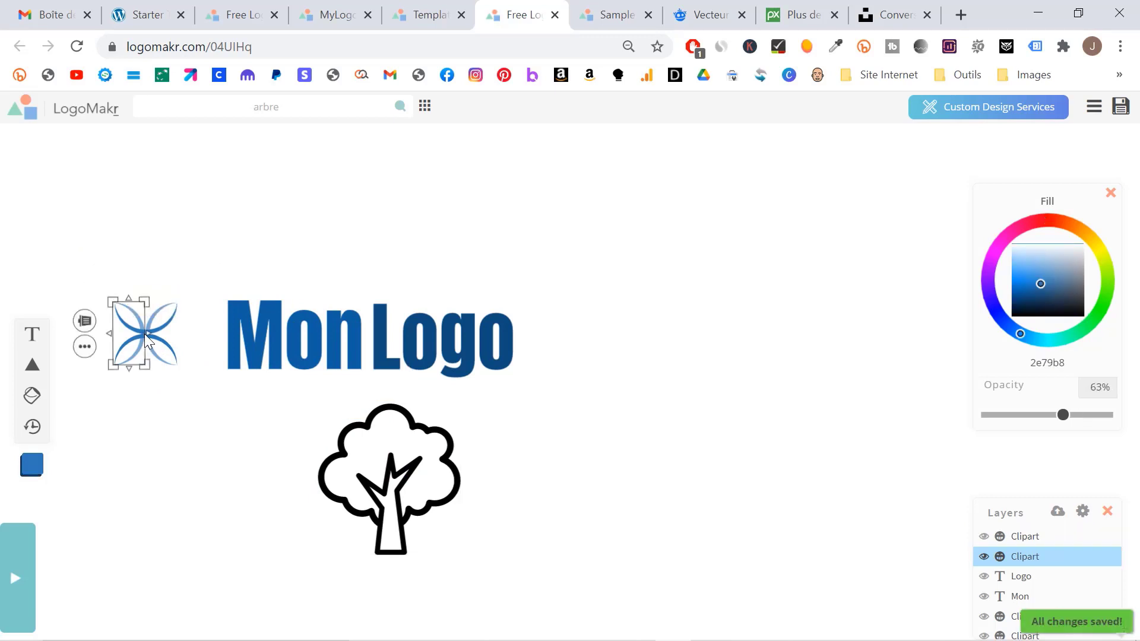
key("Delete")
left_click_drag(402, 467, 165, 315)
left_click_drag(225, 405, 198, 355)
left_click(351, 270)
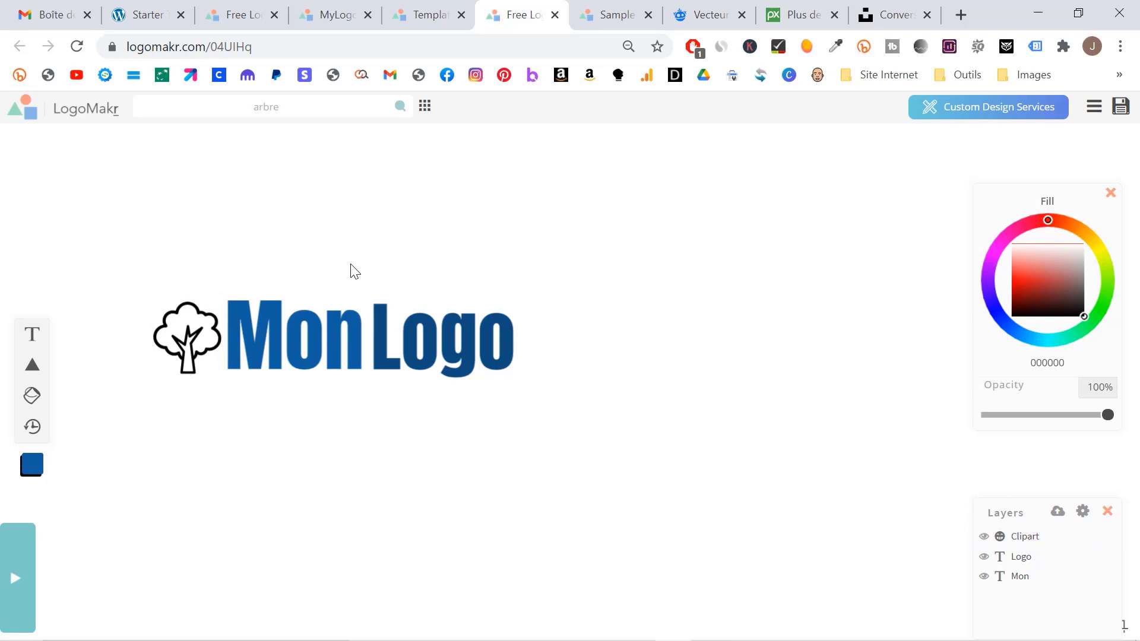
Step: Recolour the tree bright blue (0001ff) and nudge it slightly closer to "Mon"
left_click(185, 334)
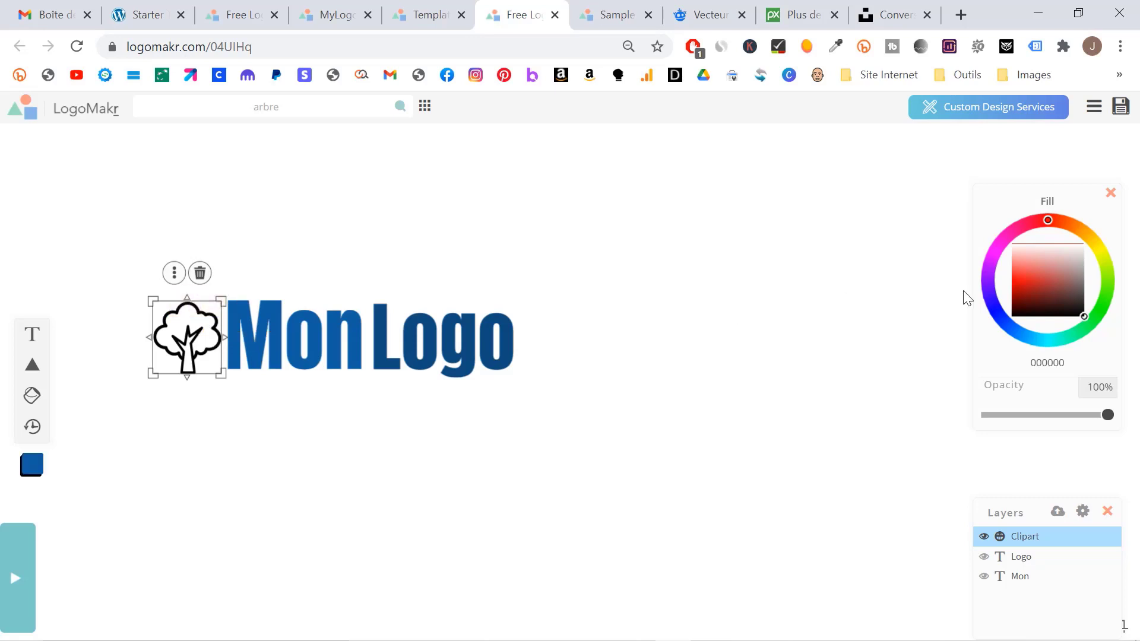
left_click(999, 308)
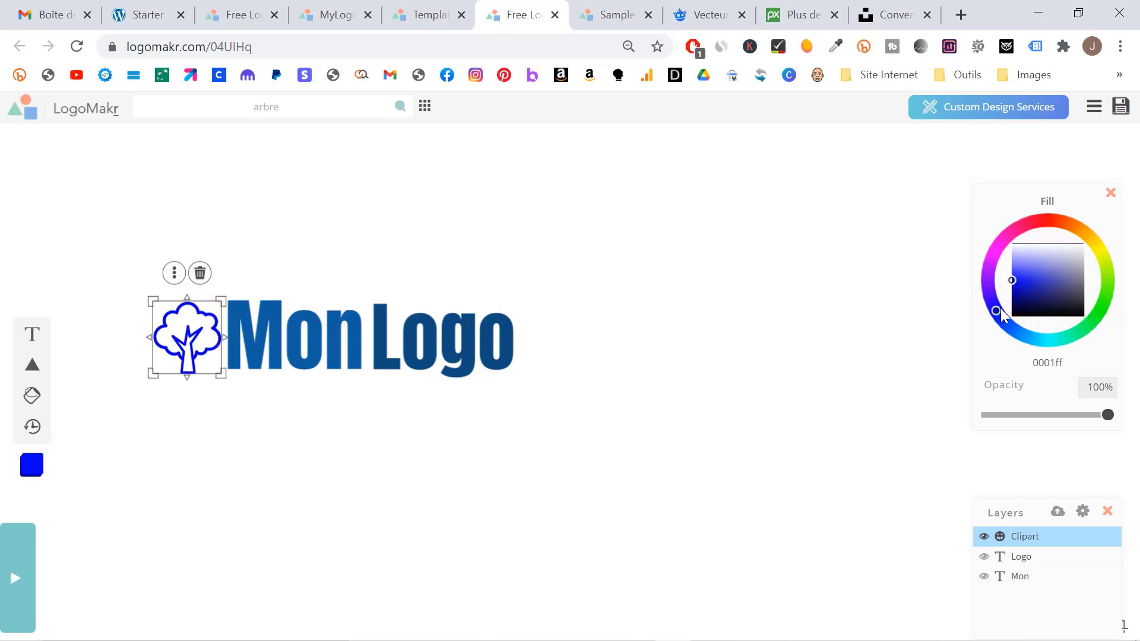
left_click(668, 257)
left_click(268, 343)
left_click(172, 355)
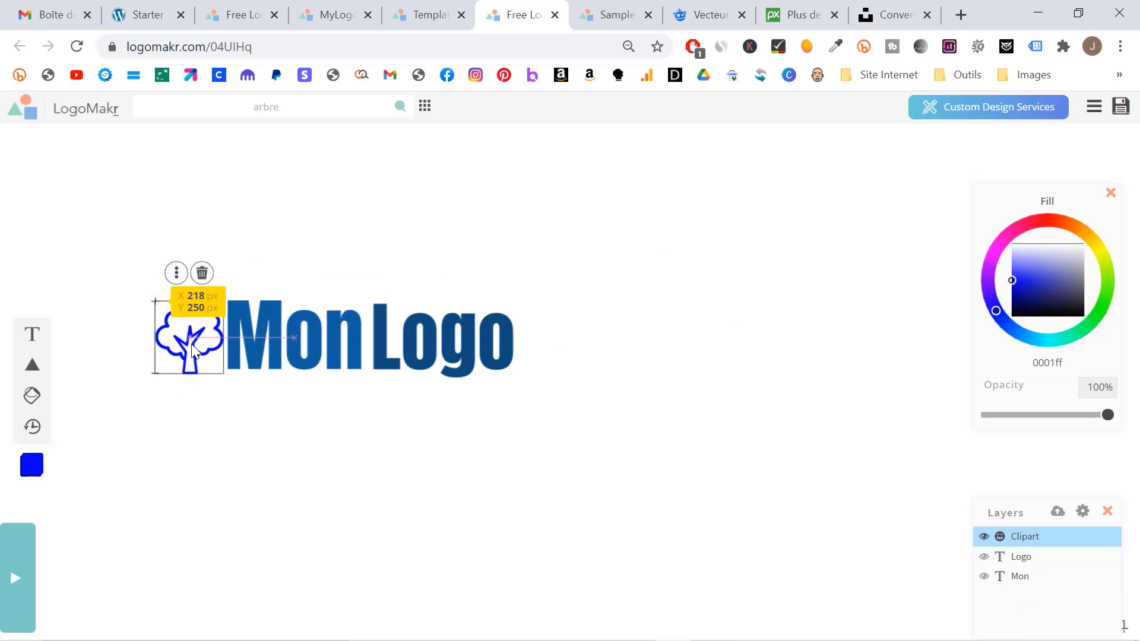
left_click(504, 280)
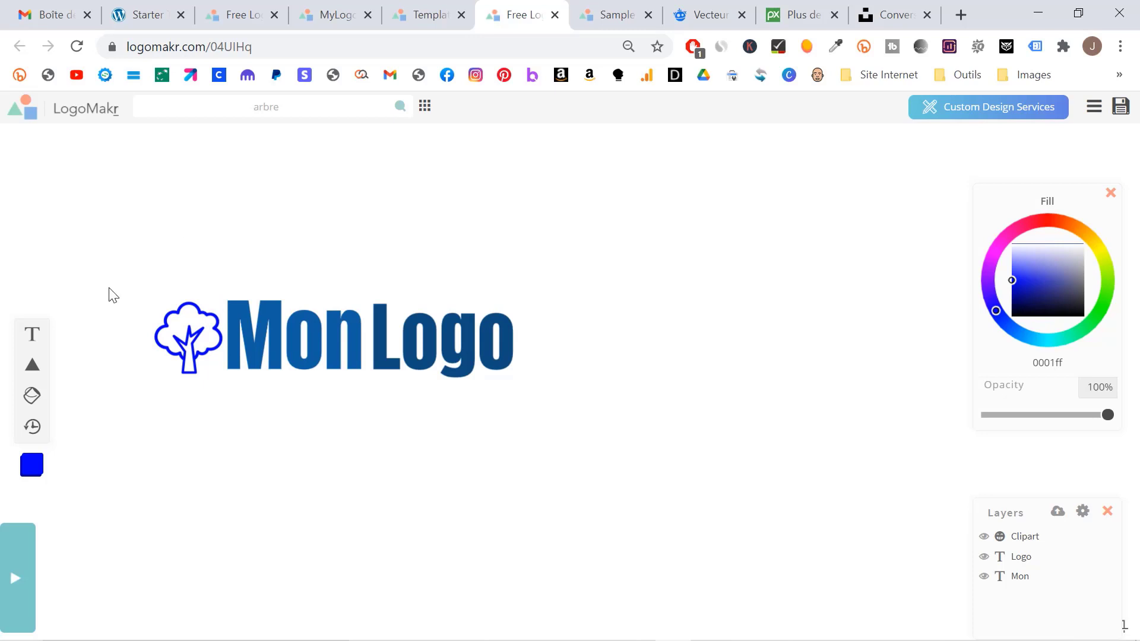
Step: Add a Raleway text line reading "Mon 1er site internet" directly below "Mon Logo"
left_click(33, 336)
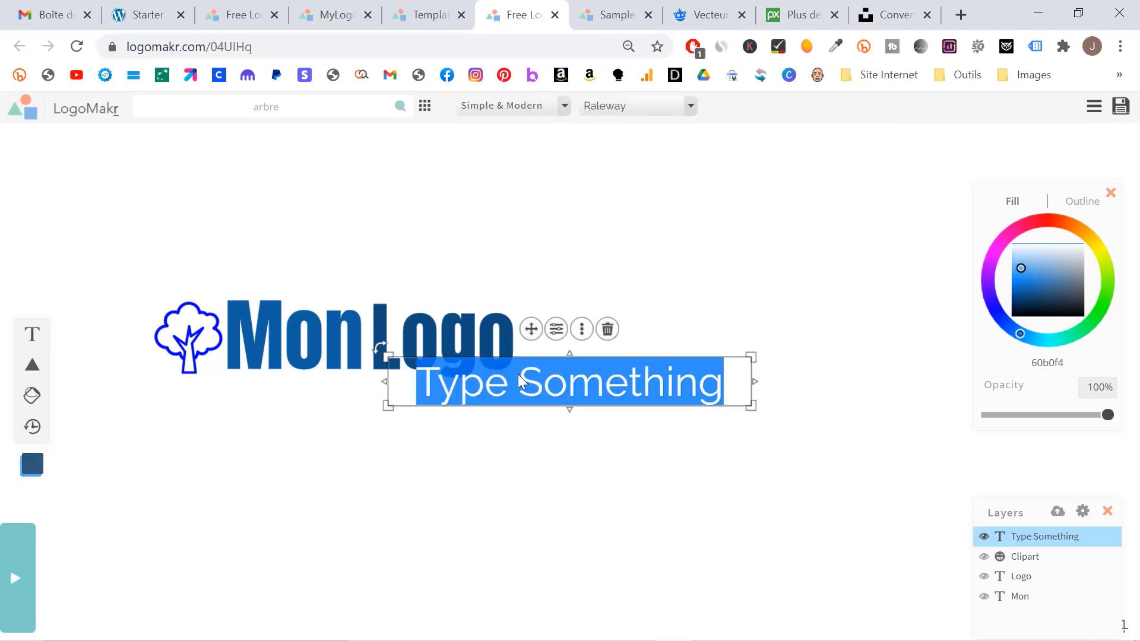
left_click_drag(531, 330, 342, 345)
left_click(360, 396)
triple_click(363, 396)
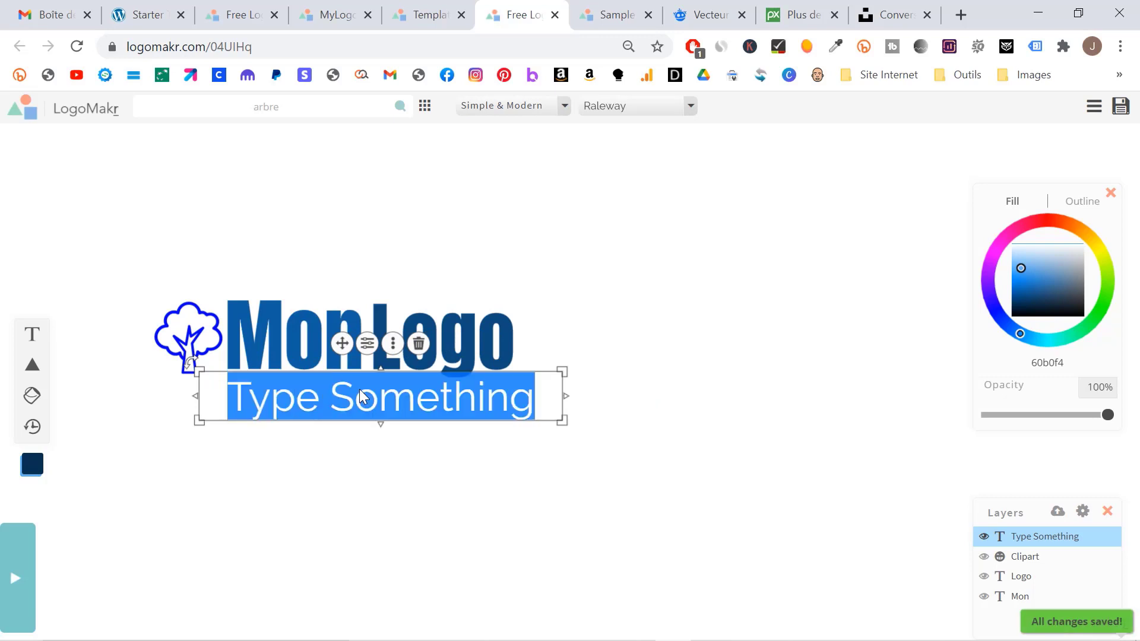
type("Mon 1er site internet")
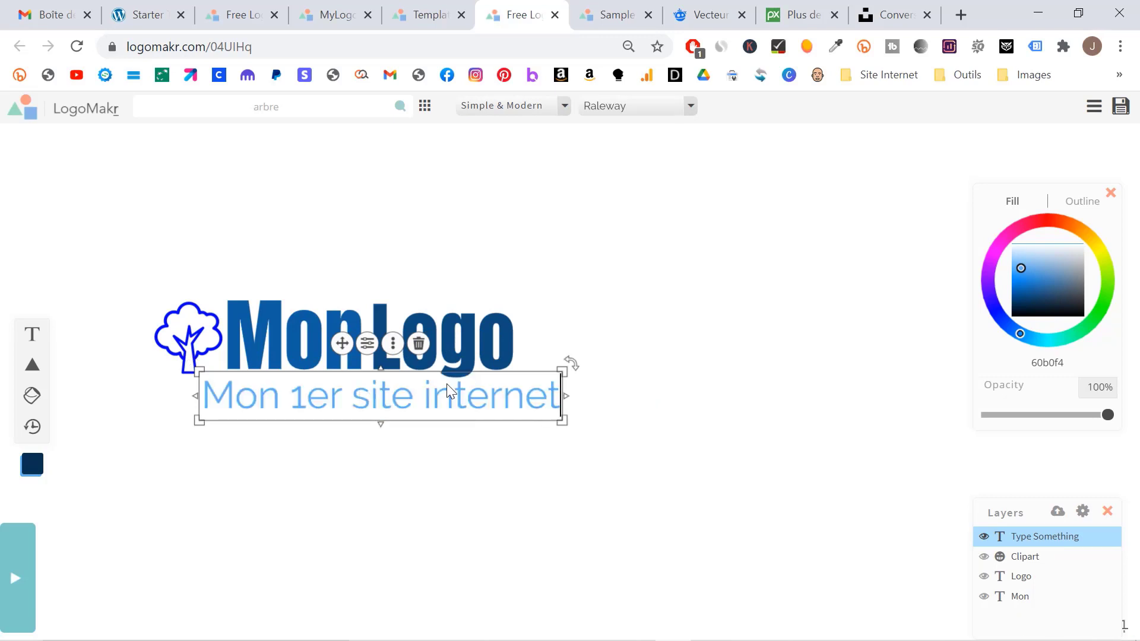
Step: Narrow the tagline so both its ends line up with the "Mon Logo" lettering
left_click_drag(565, 396, 511, 397)
left_click_drag(196, 396, 221, 394)
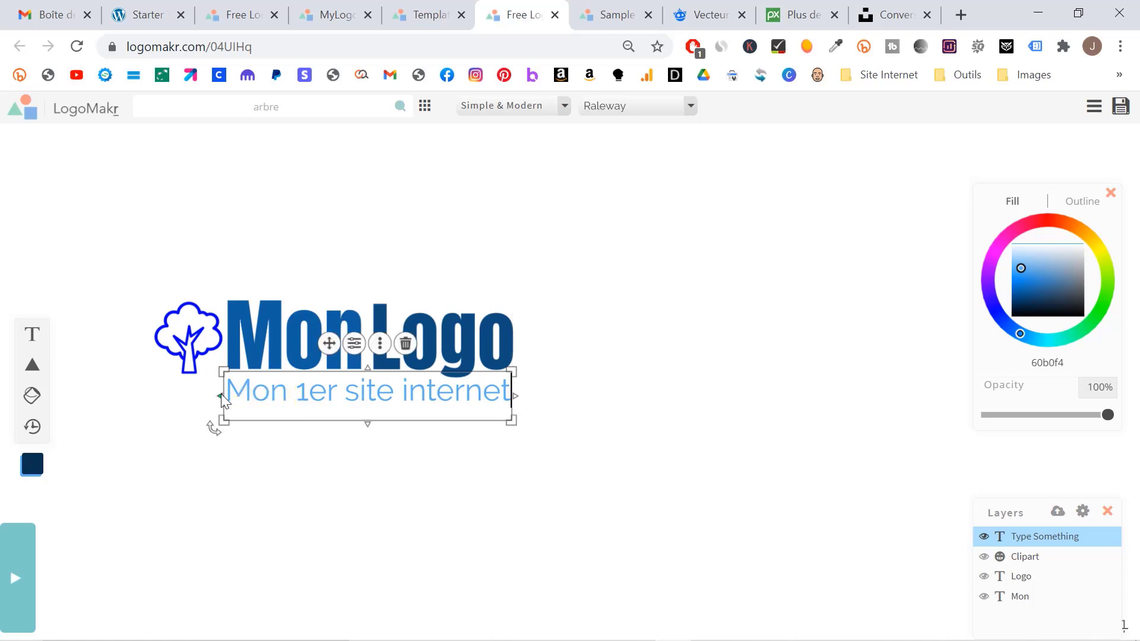
left_click(703, 368)
Step: Enlarge the tree to span the combined height of the logo text and tagline, and nudge it into alignment
left_click(148, 375)
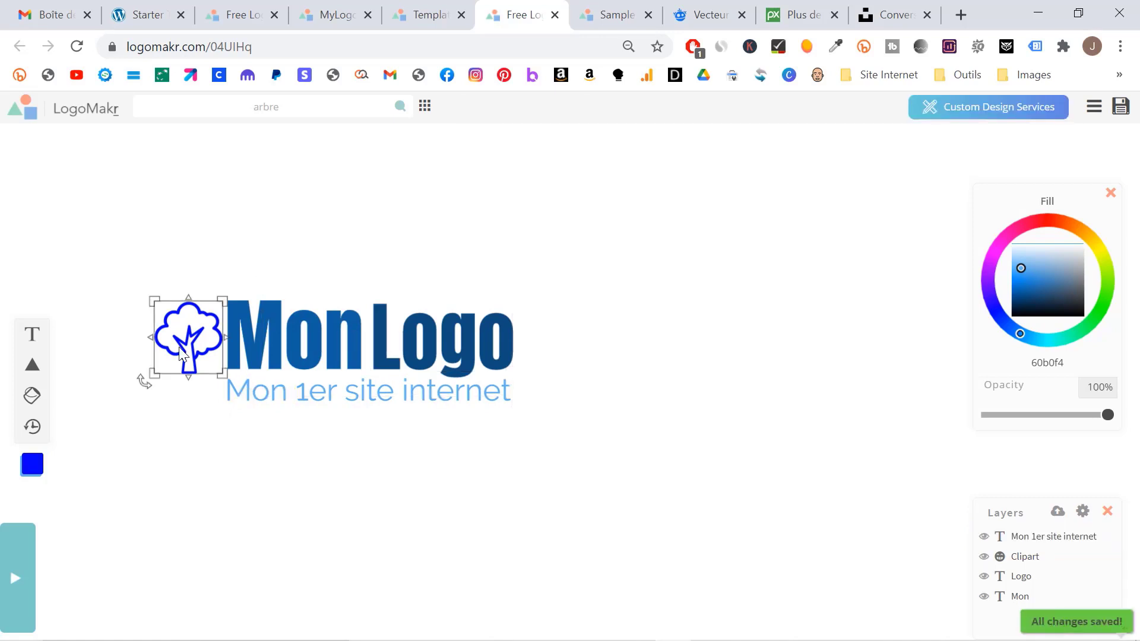
left_click_drag(152, 378, 121, 403)
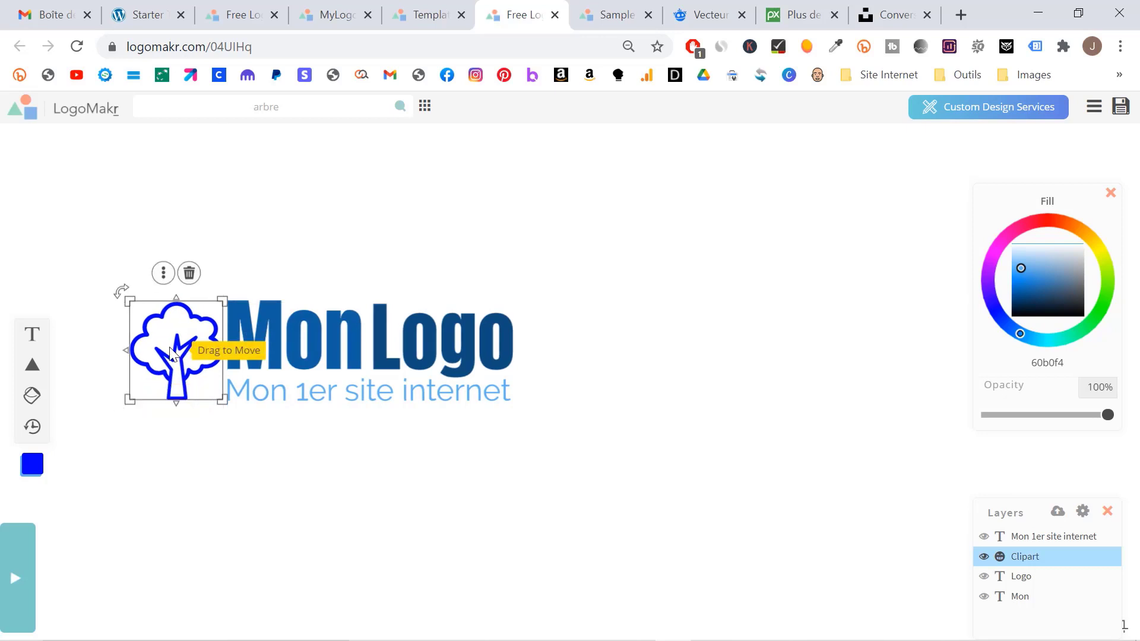
left_click_drag(170, 354, 172, 351)
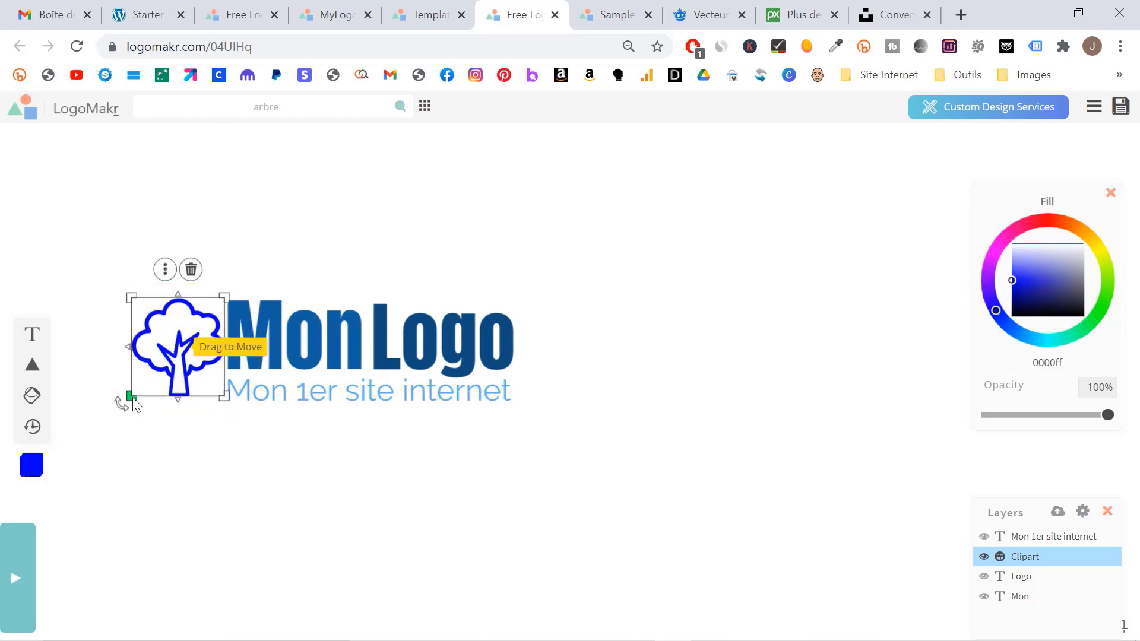
left_click(360, 418)
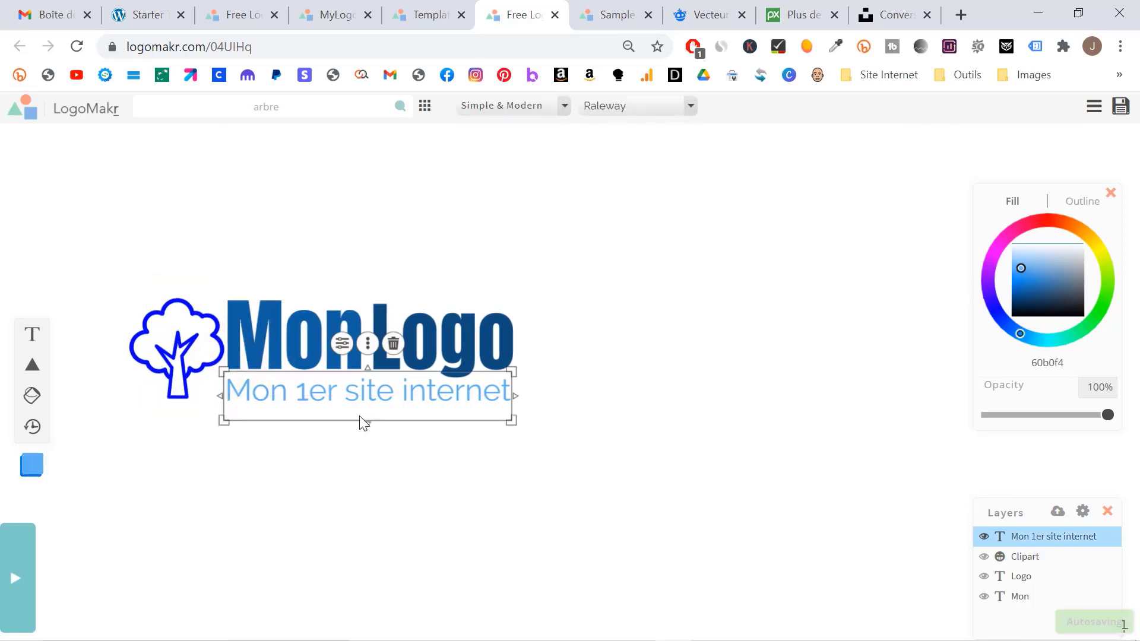
Step: Copy the tree's fill colour 0001ff to the "Mon 1er site internet" tagline
left_click(194, 352)
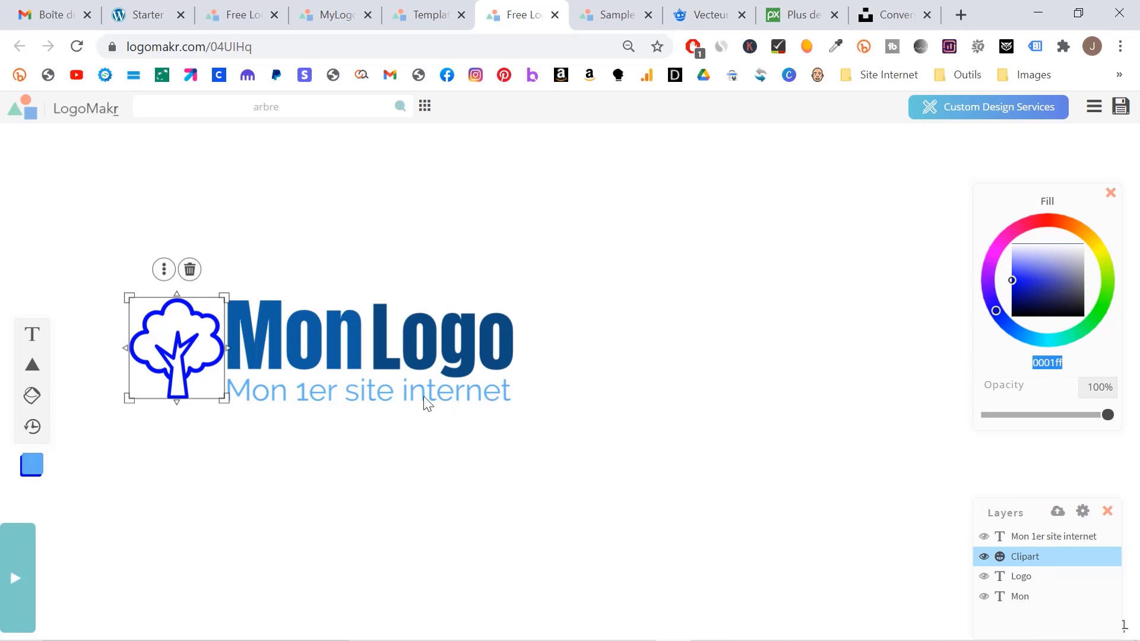
left_click(410, 396)
double_click(1051, 365)
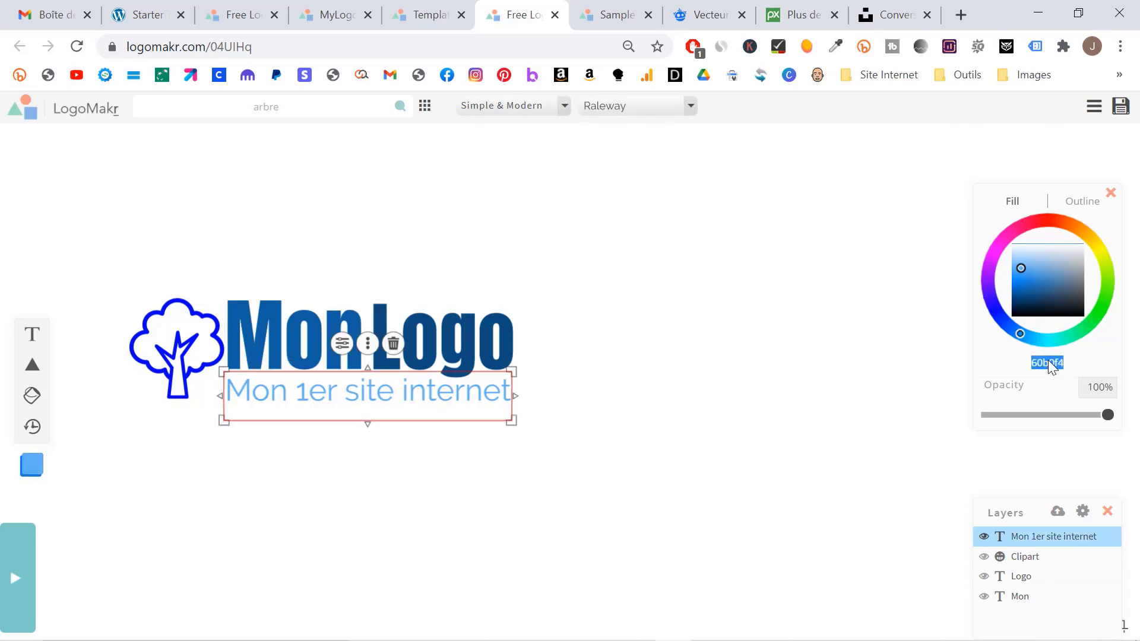
type("0001ff")
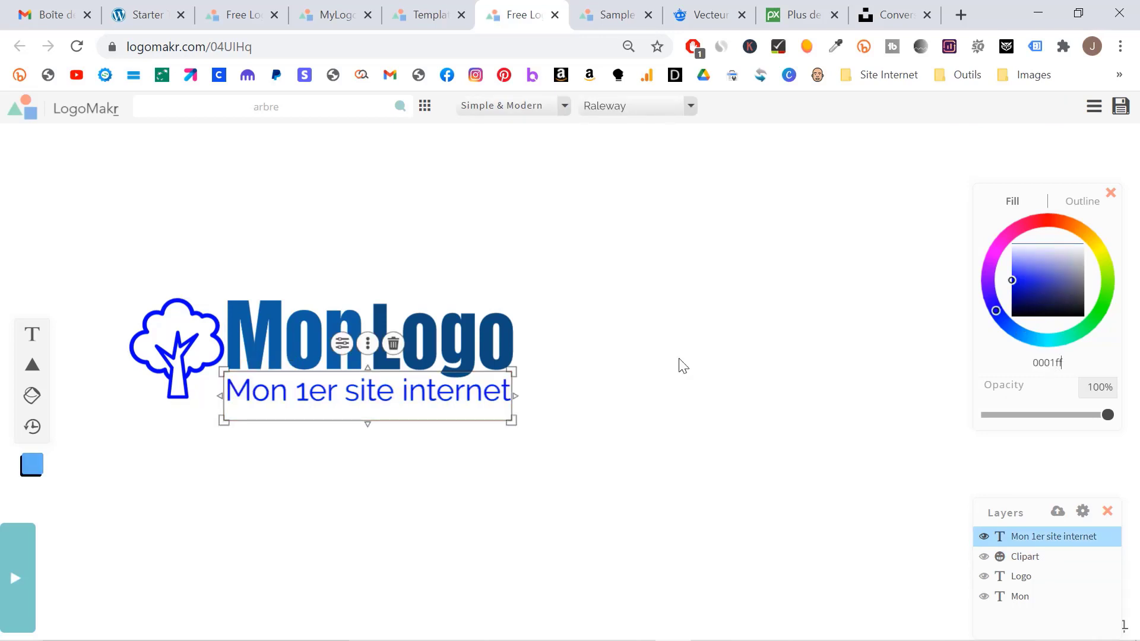
left_click(679, 364)
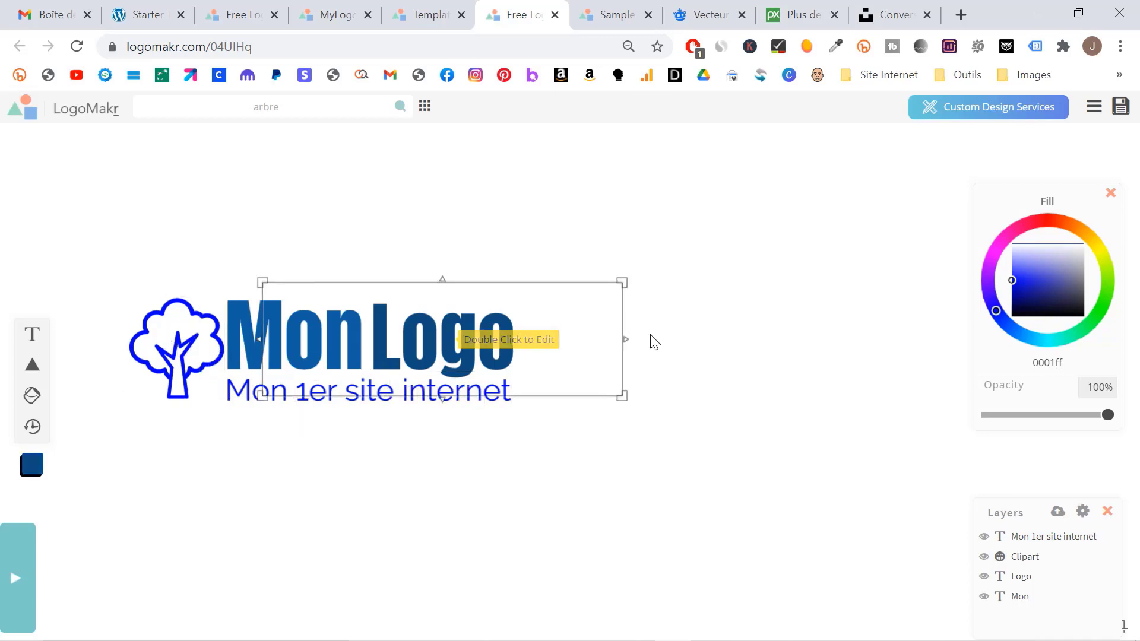
Step: Copy the fill colour 0f4b7e of the word "Logo" to the tree graphic
left_click(414, 368)
double_click(410, 361)
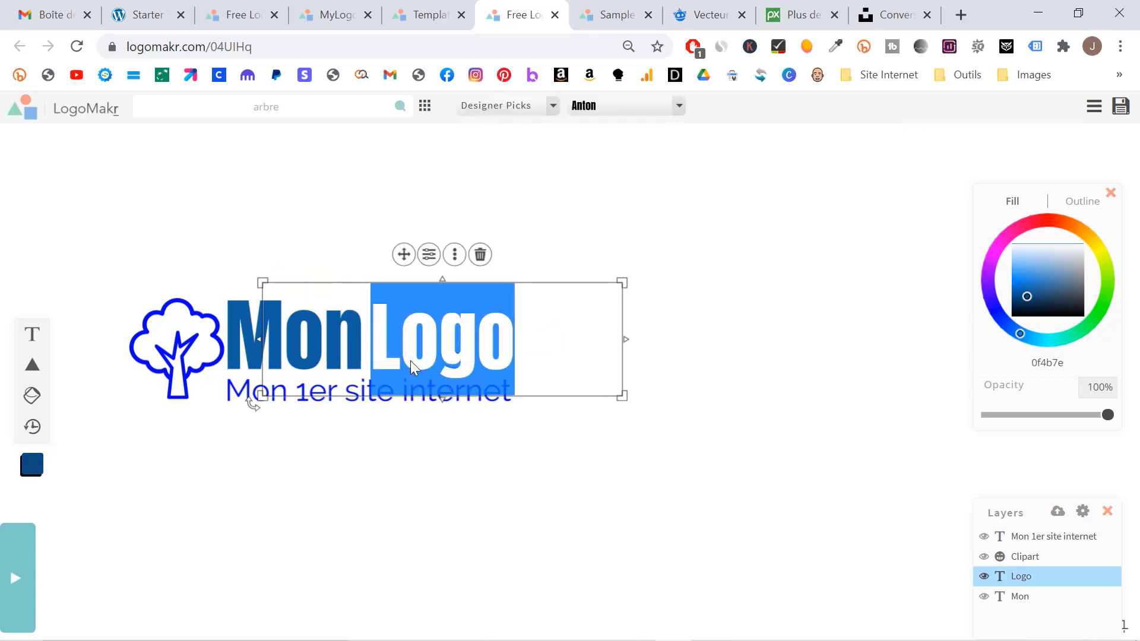
left_click(1040, 363)
double_click(1044, 366)
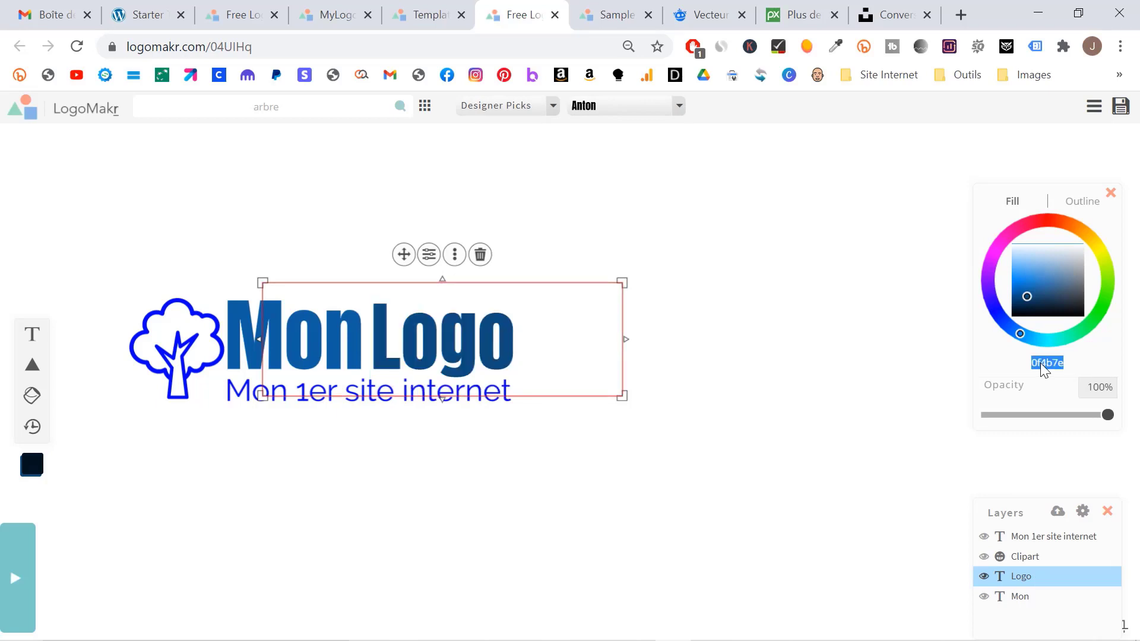
left_click(178, 354)
Step: Copy the fill colour 115fa1 of the word "Mon" to the tagline text
left_click(355, 347)
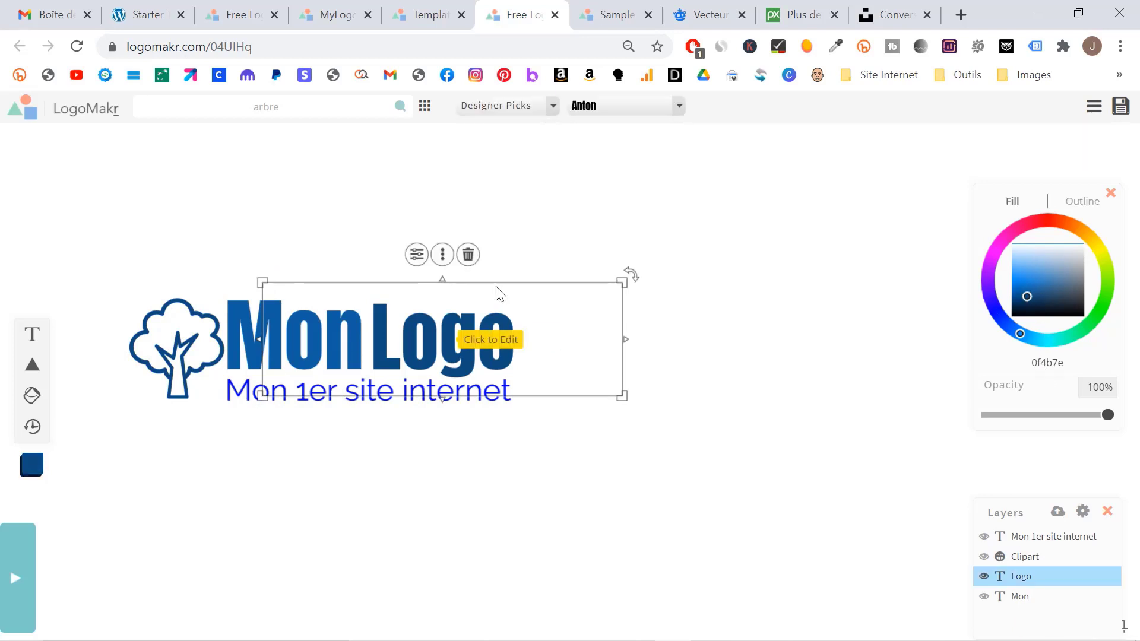
left_click(331, 358)
left_click(1060, 364)
key("ctrl+c")
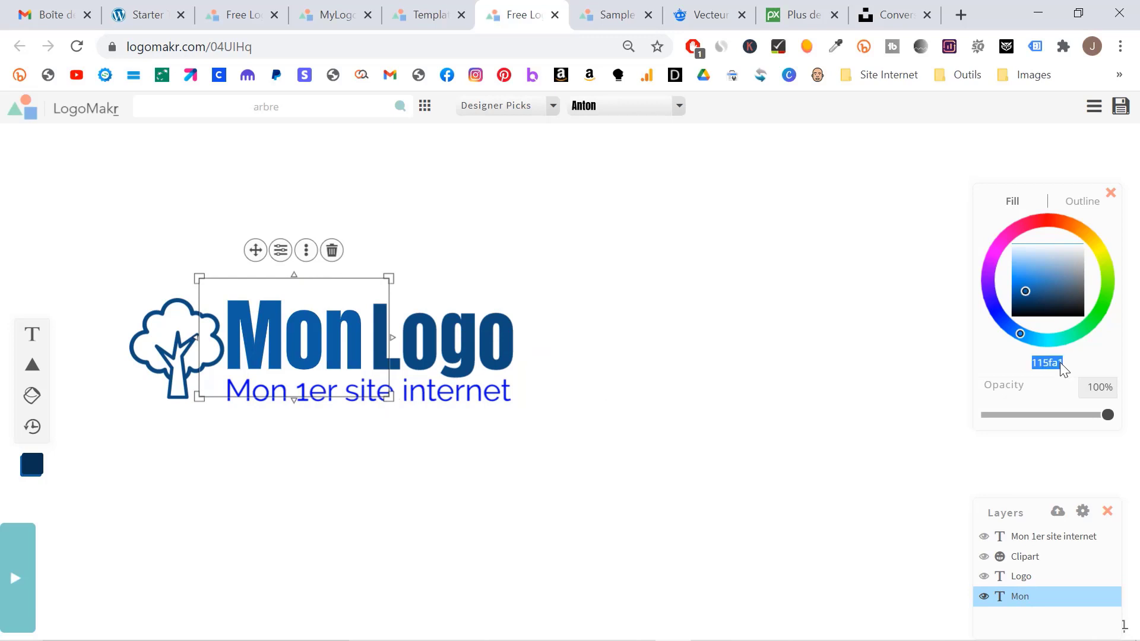
left_click(496, 392)
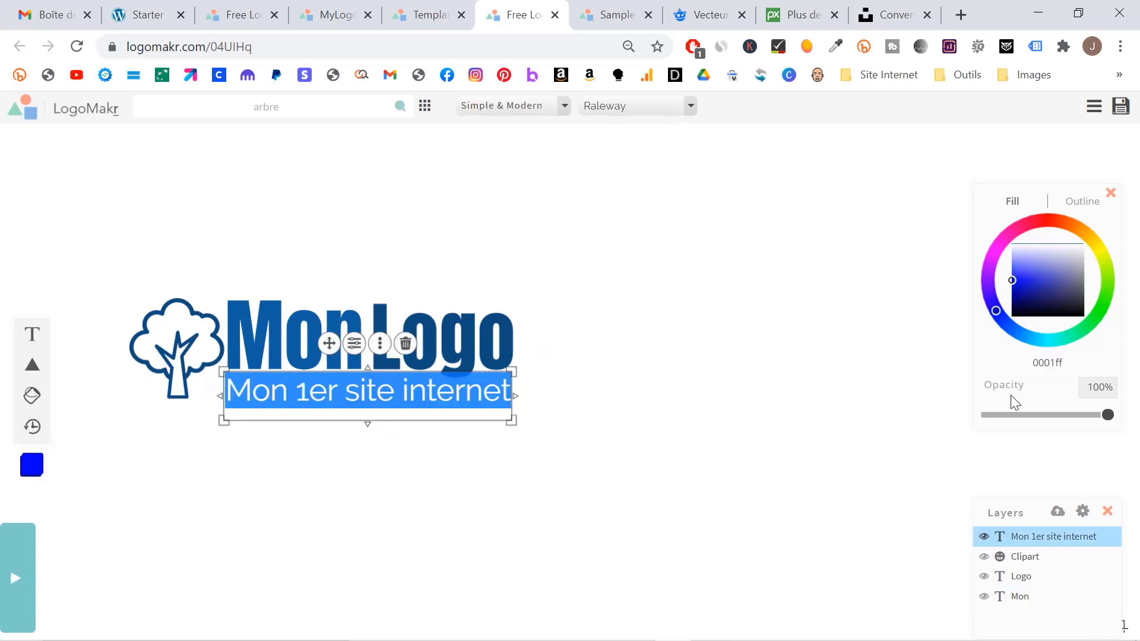
left_click(1057, 371)
key("ctrl+v")
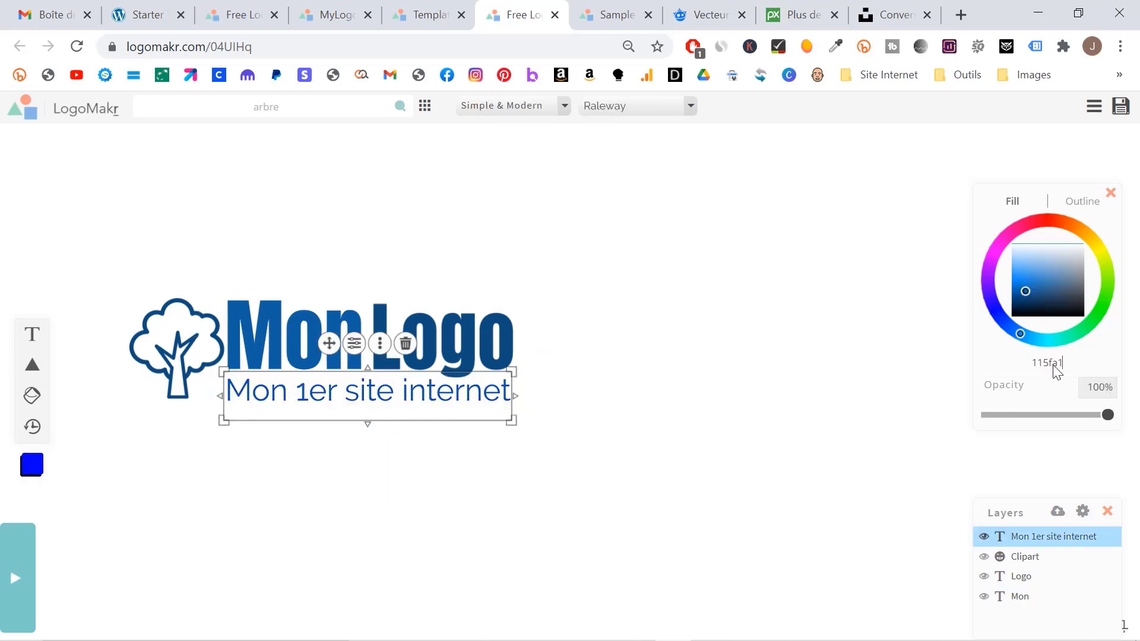
left_click(788, 376)
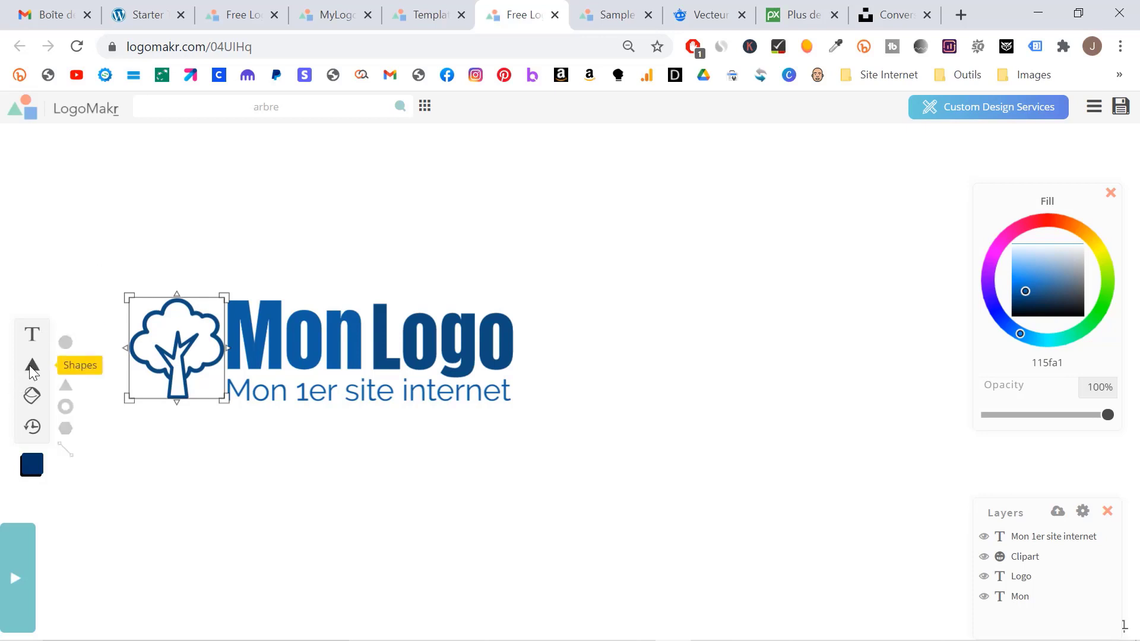
Step: Add a circle shape, shrink it and place it right after the end of the tagline
left_click(66, 342)
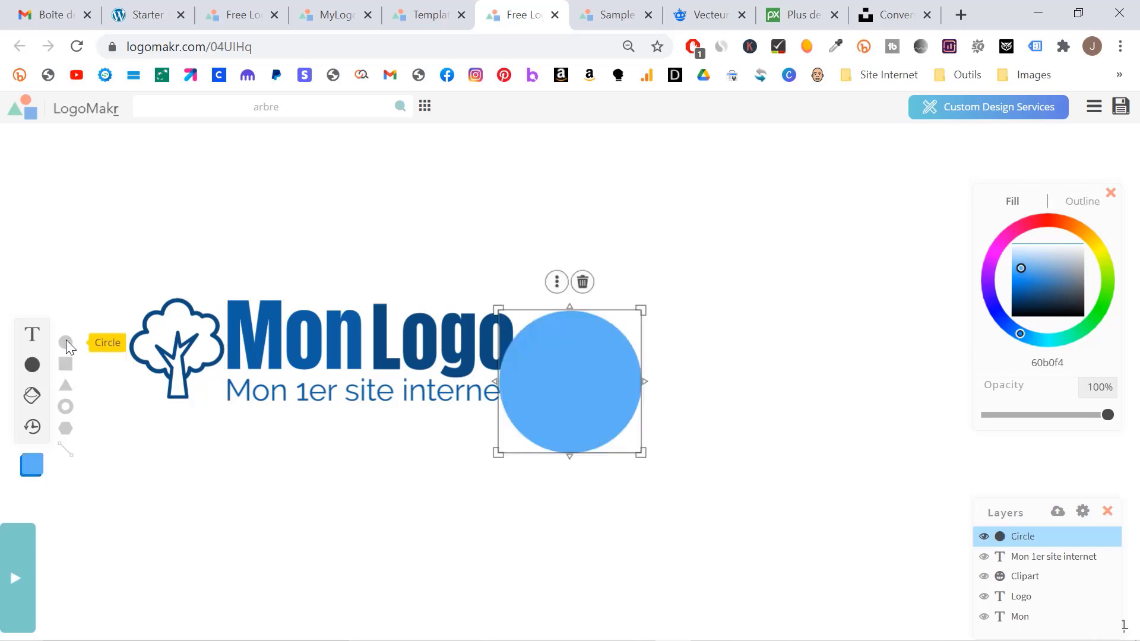
left_click_drag(643, 457, 544, 407)
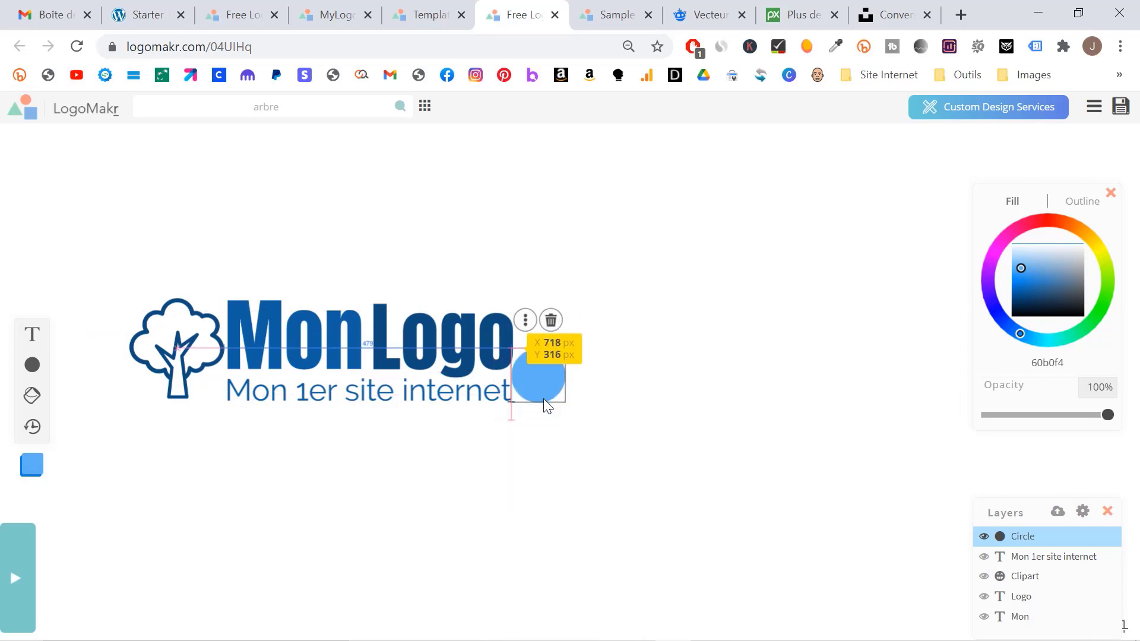
left_click(513, 511)
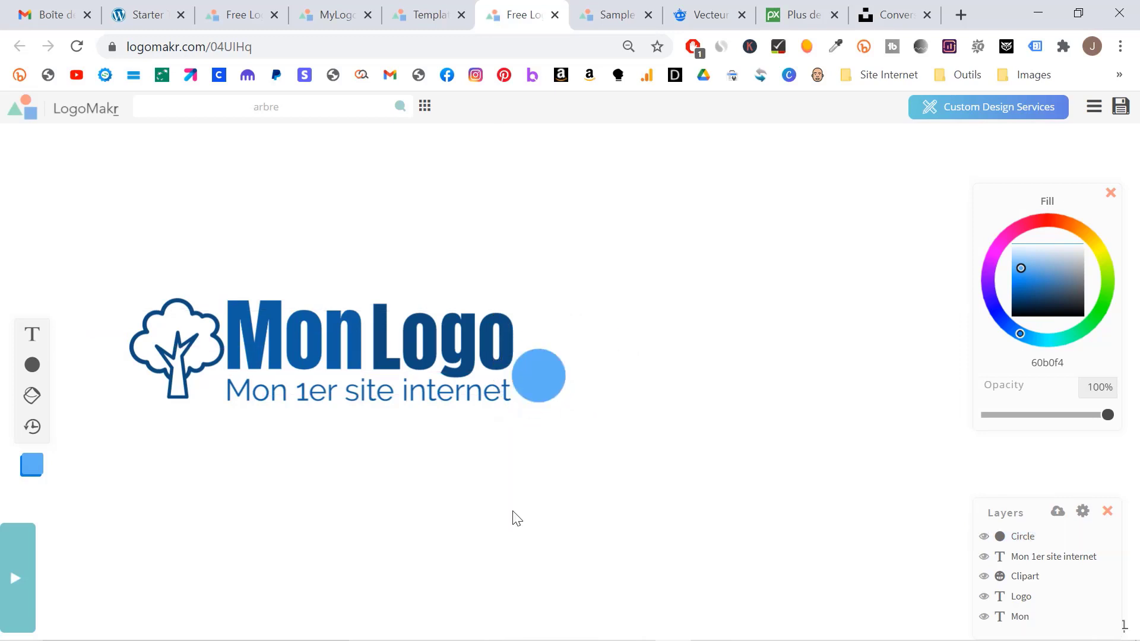
Step: Add a small outlined tree from the "arbre" graphics, shrink it and stand it on top of the blue circle
left_click(248, 112)
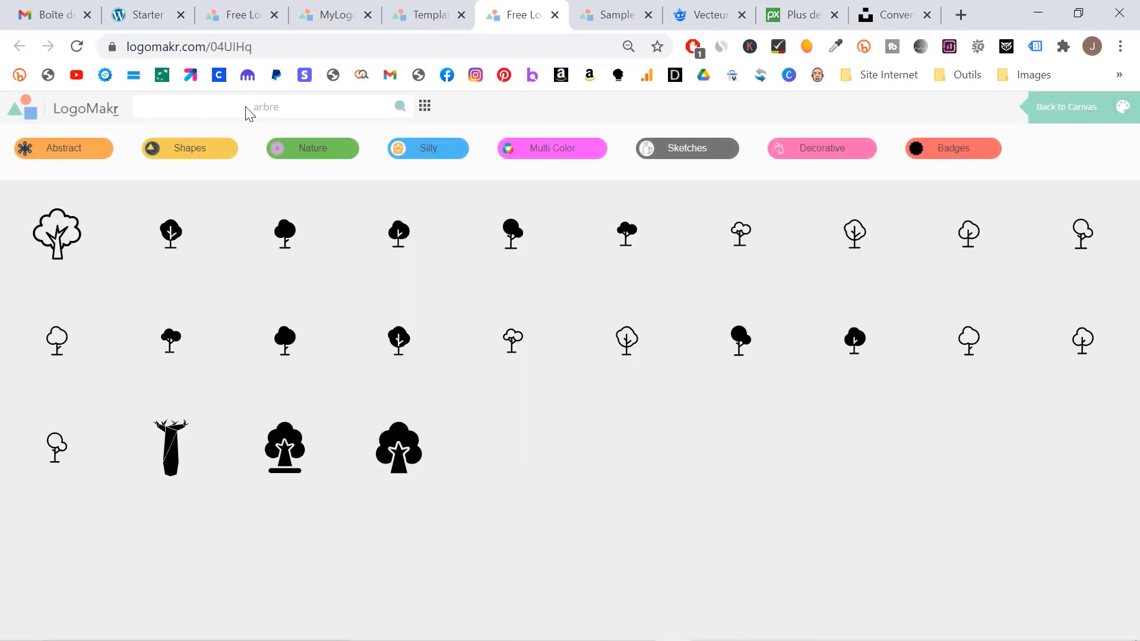
left_click(856, 236)
left_click_drag(641, 475, 546, 353)
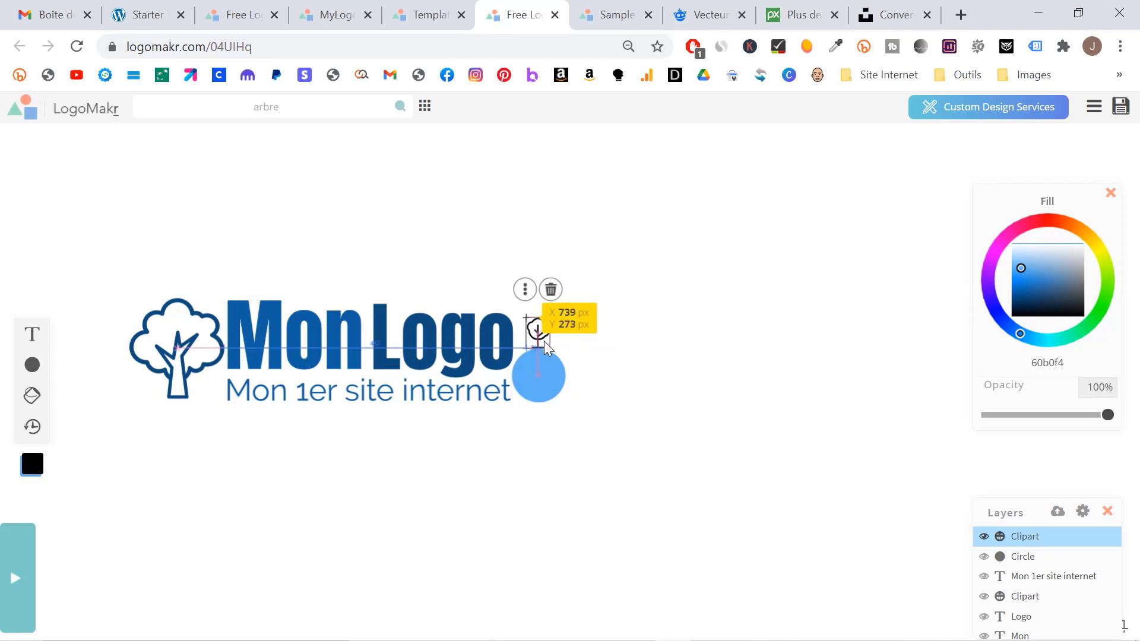
Step: Add a second, rounded outlined tree from the library, shrink it and place it on the circle's upper right edge
left_click(253, 113)
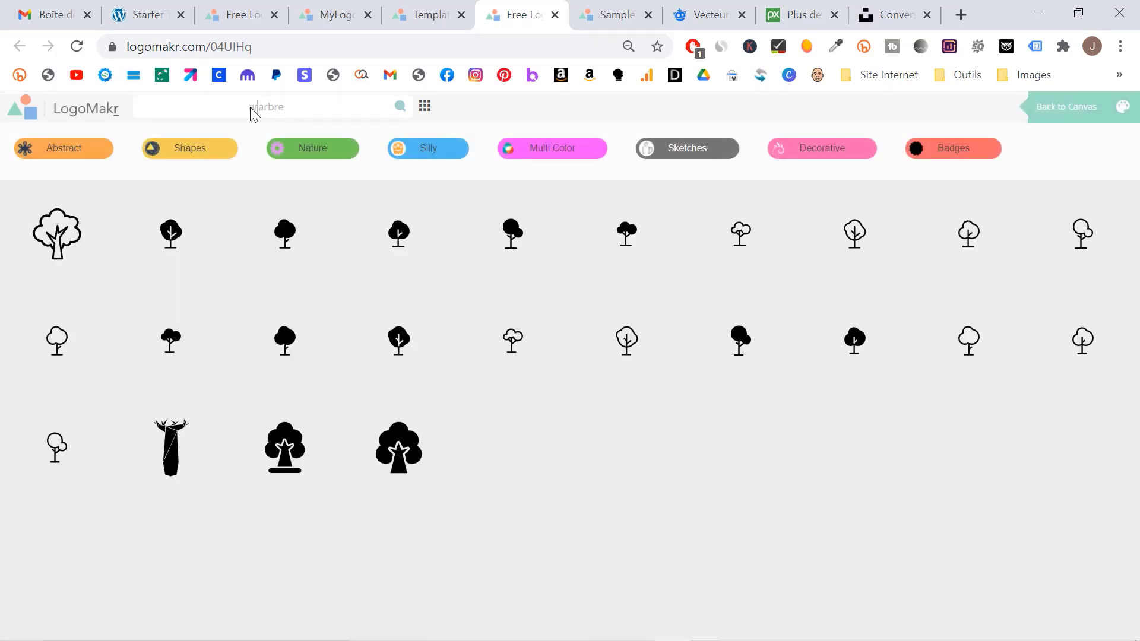
left_click(970, 339)
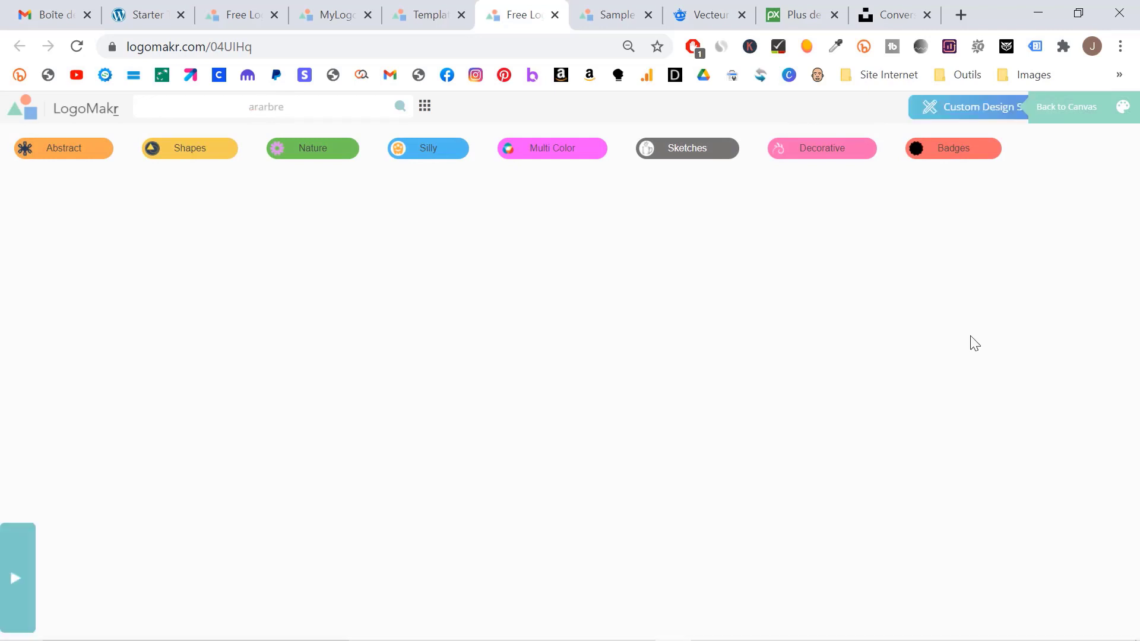
left_click_drag(641, 480, 522, 352)
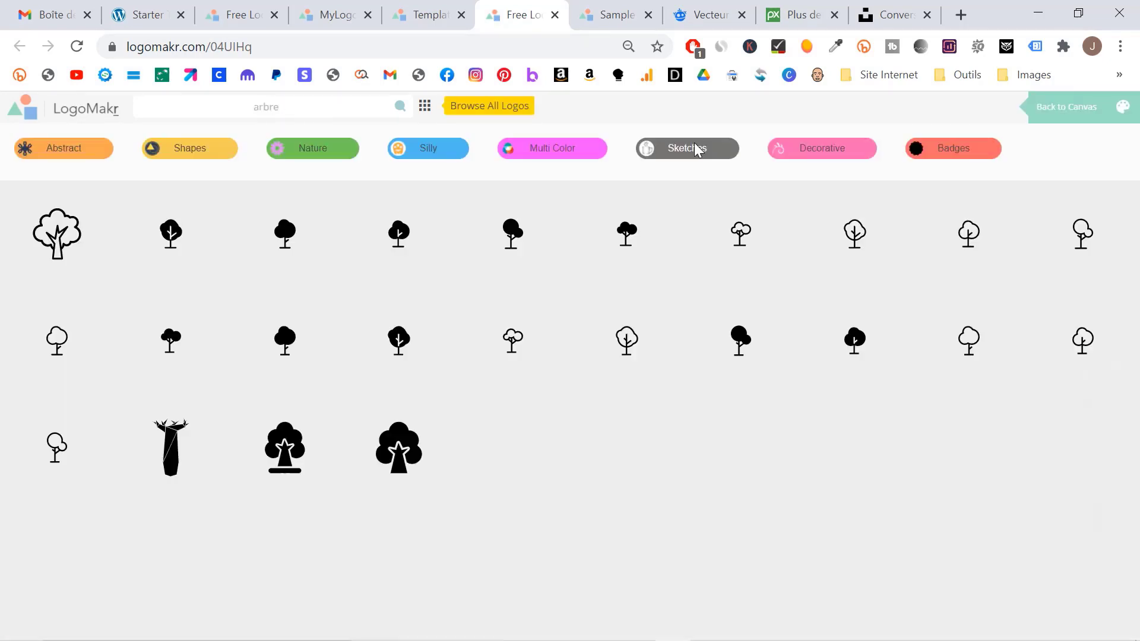
Step: Add a third small outlined tree and place it on the circle's upper left edge
left_click(981, 338)
left_click_drag(534, 326, 527, 368)
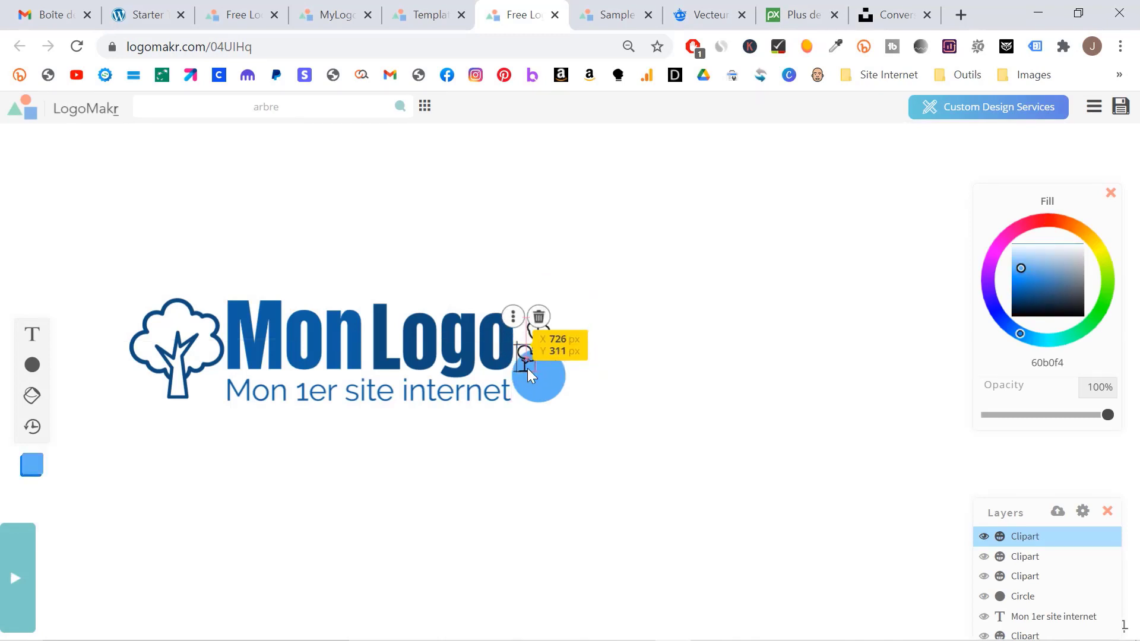
left_click(693, 290)
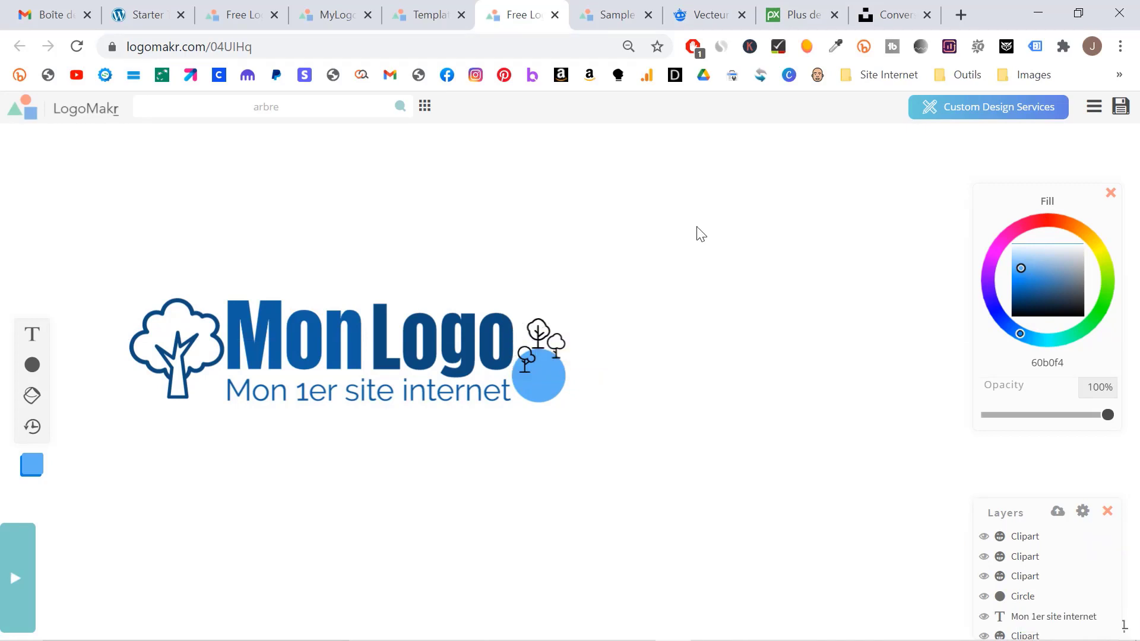
Step: Save the logo and download the free low-resolution version as a PNG named "logo test 2" in the logo folder
left_click(1120, 107)
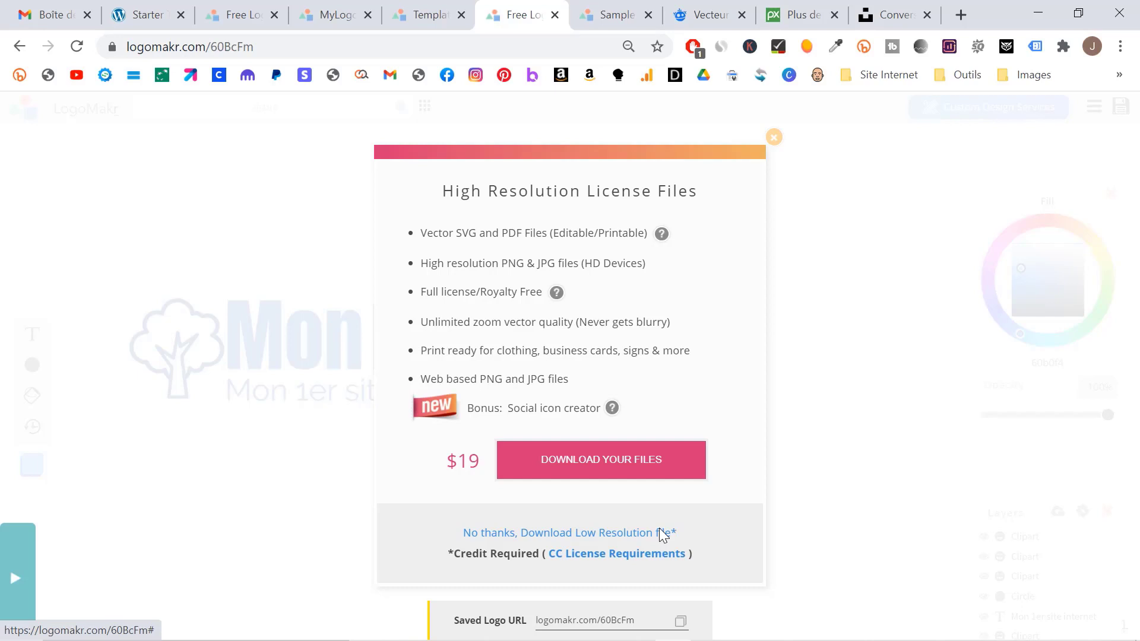
left_click(591, 529)
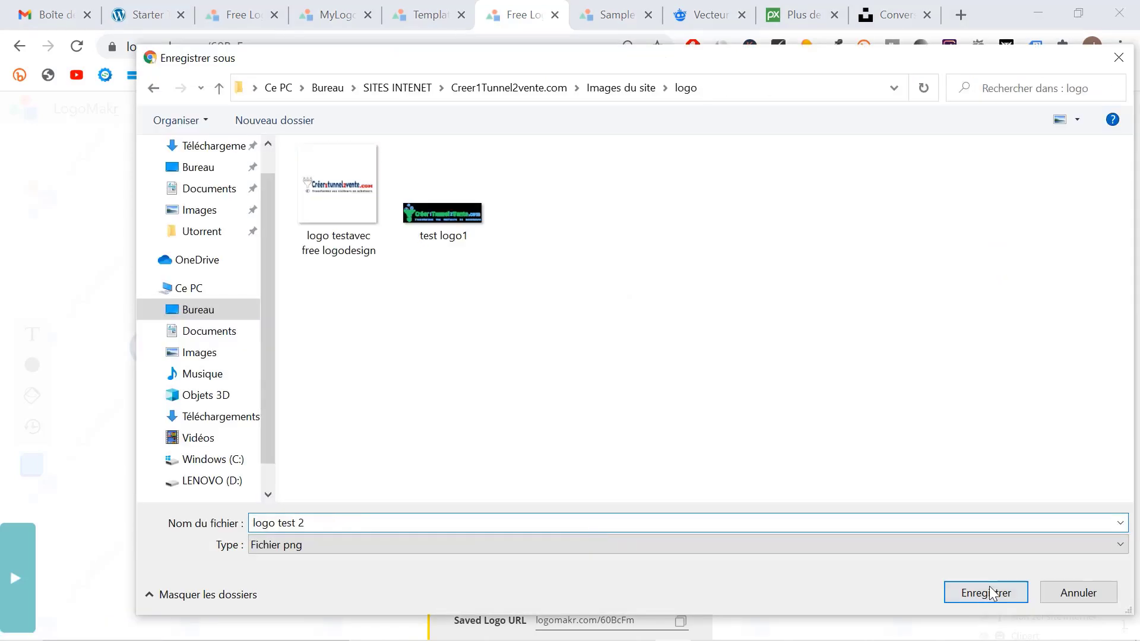
left_click(993, 593)
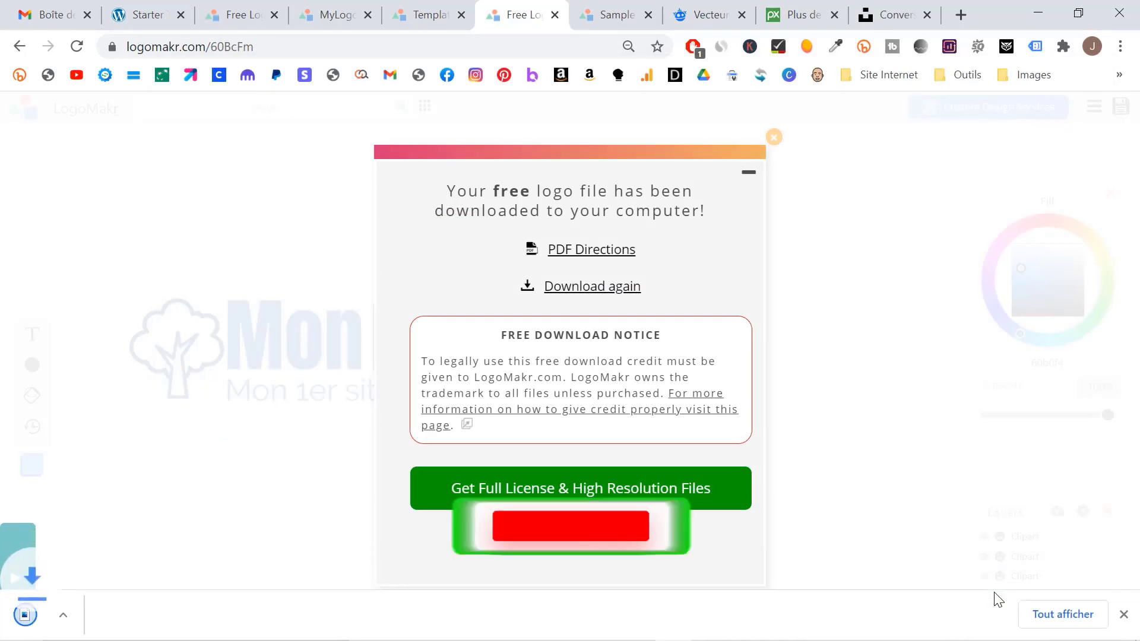
Step: Switch to the WordPress dashboard, open the theme customizer, dismiss the autosave notice and open the header's site identity settings
left_click(145, 14)
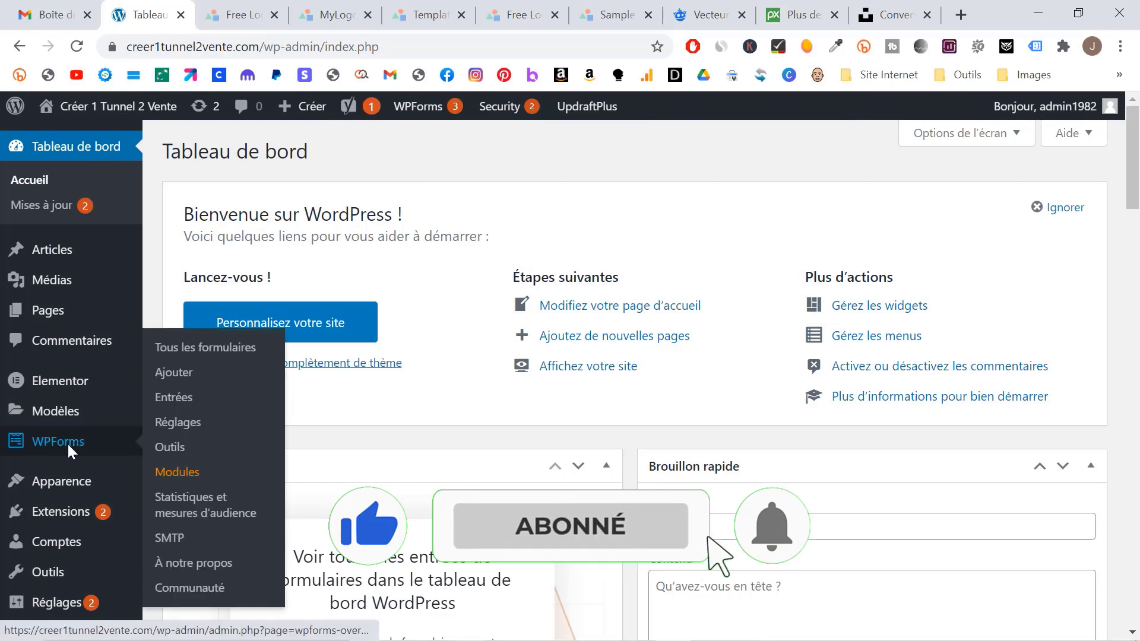
mouse_move(67, 481)
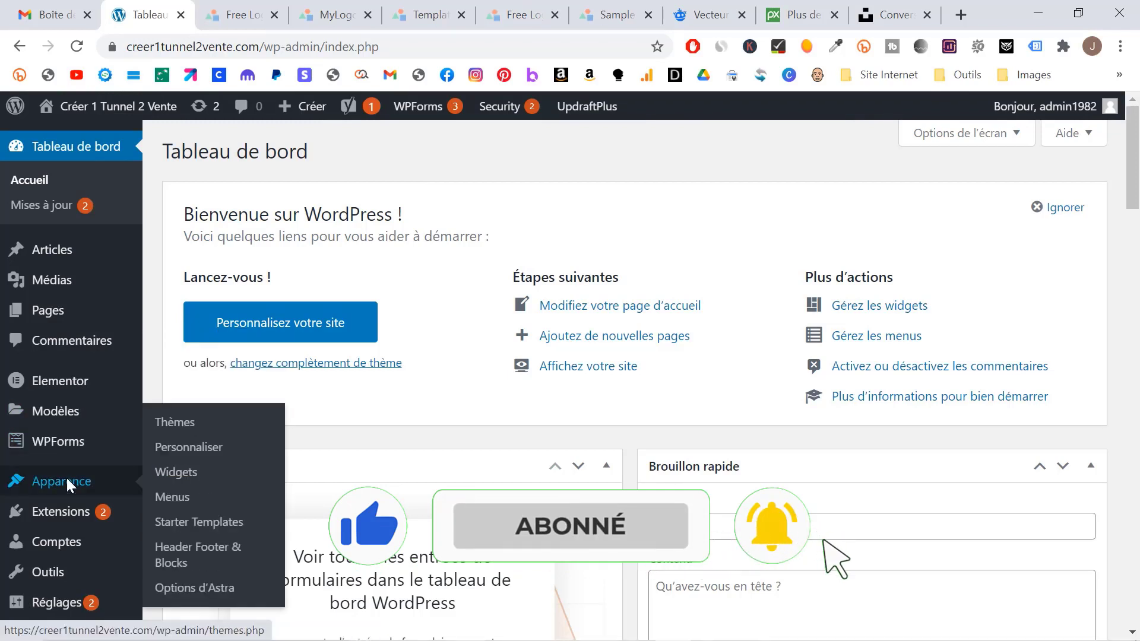
left_click(179, 448)
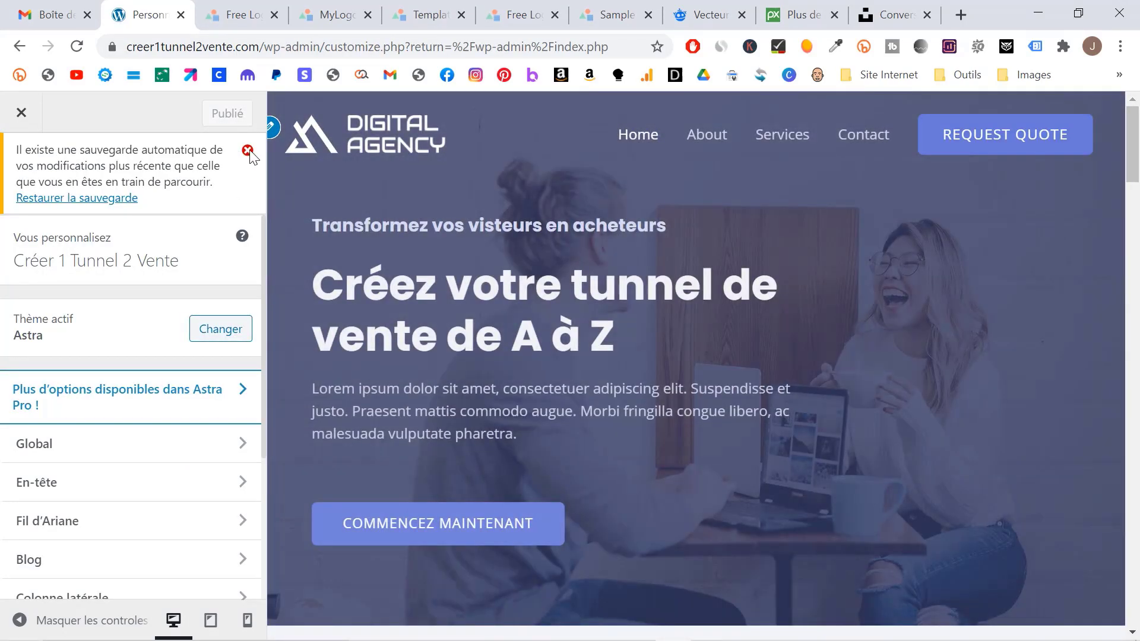
left_click(249, 151)
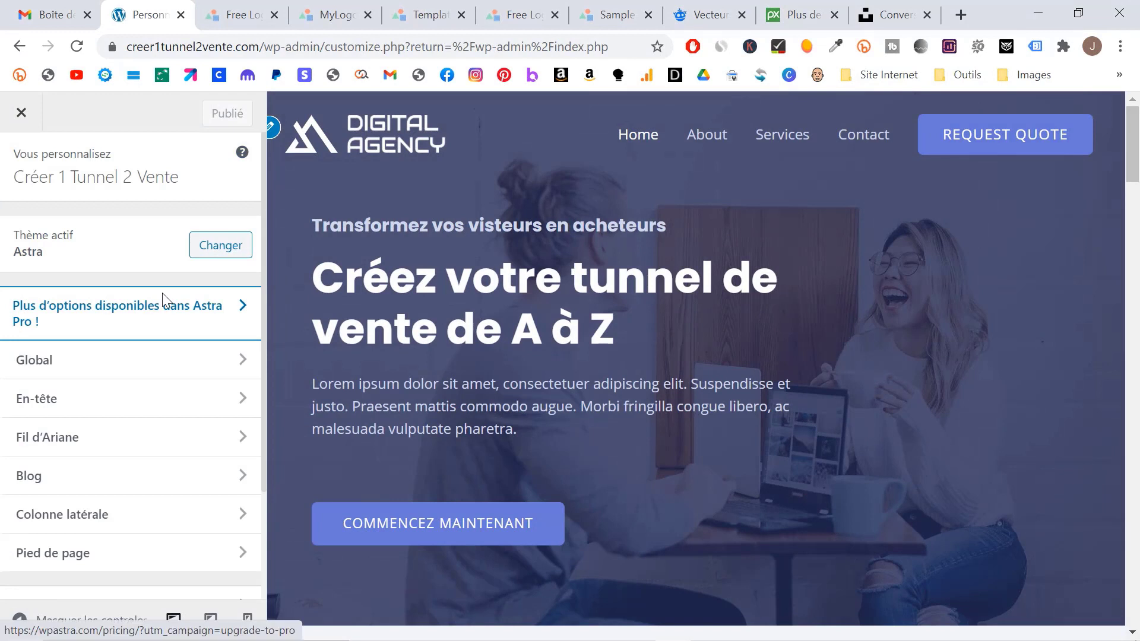
left_click(166, 399)
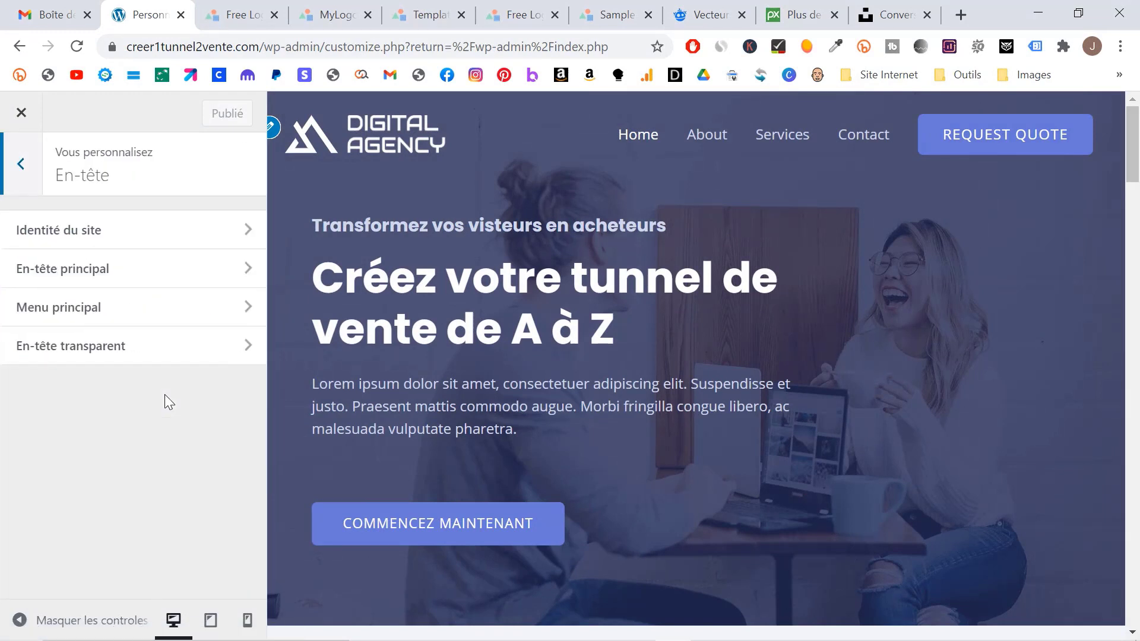
left_click(95, 234)
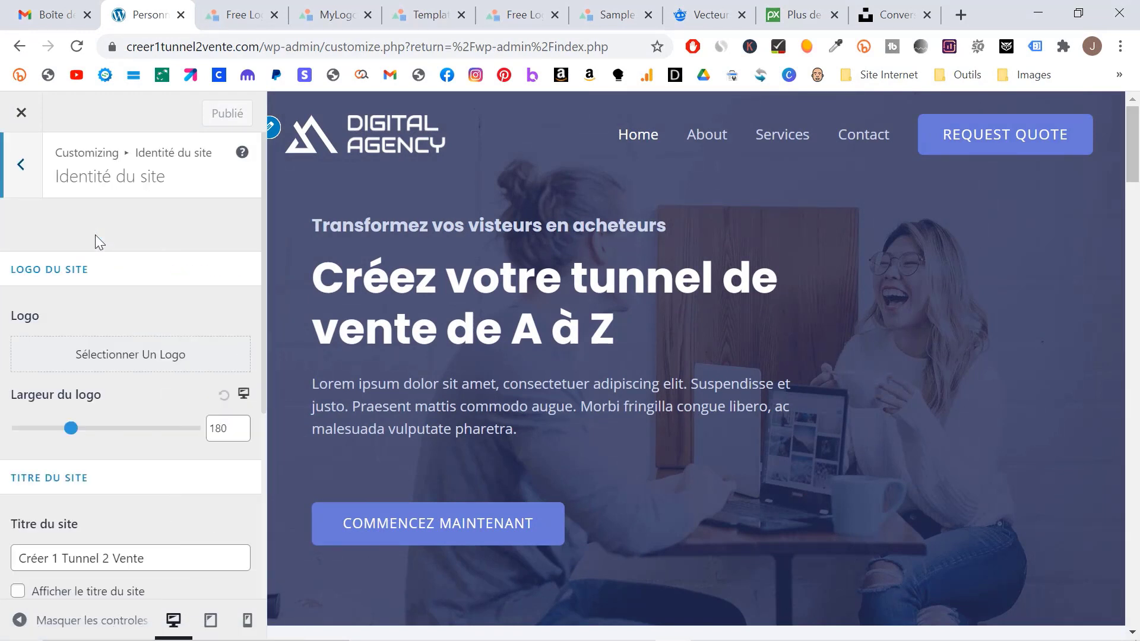
Step: Upload the file "logo test 2" from the computer as the image for the site logo
left_click(123, 360)
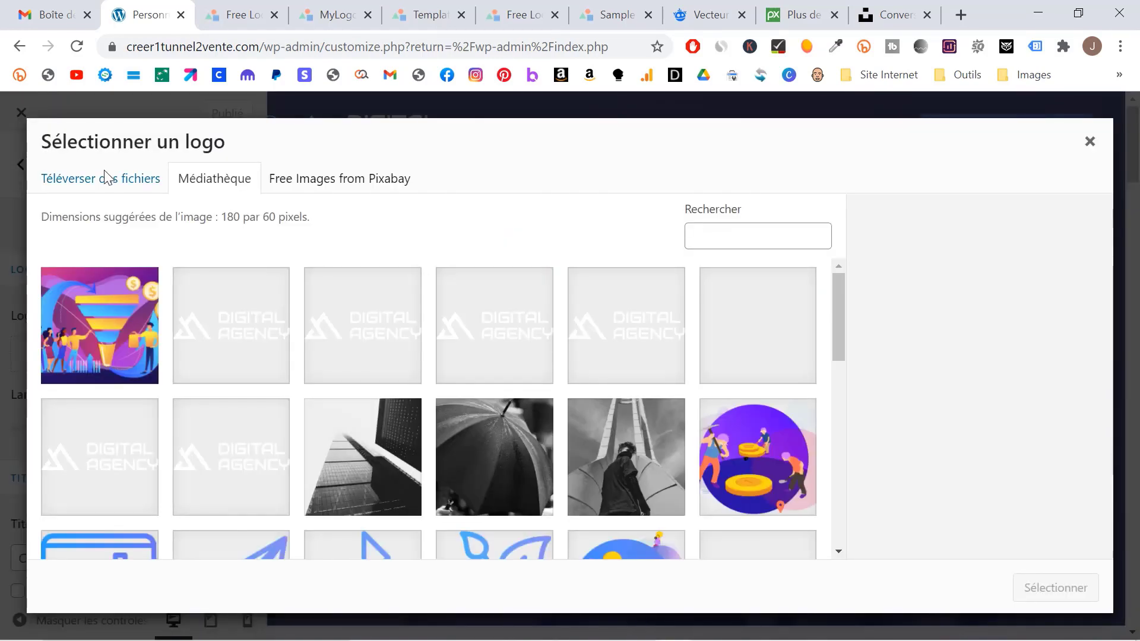
left_click(109, 181)
left_click(590, 397)
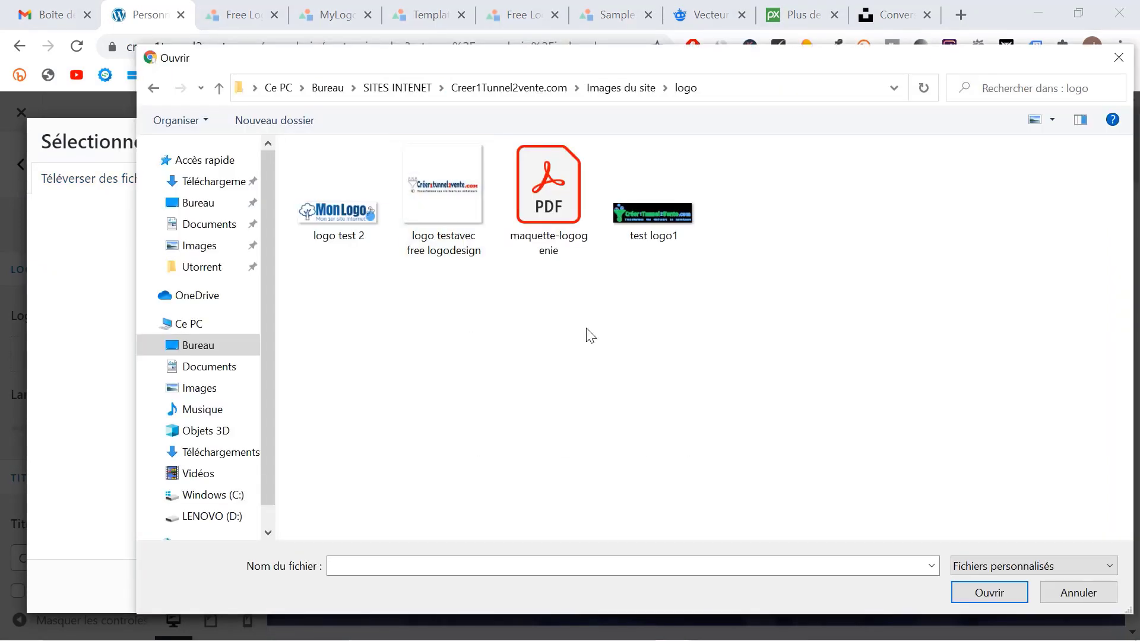
left_click(327, 195)
left_click(988, 593)
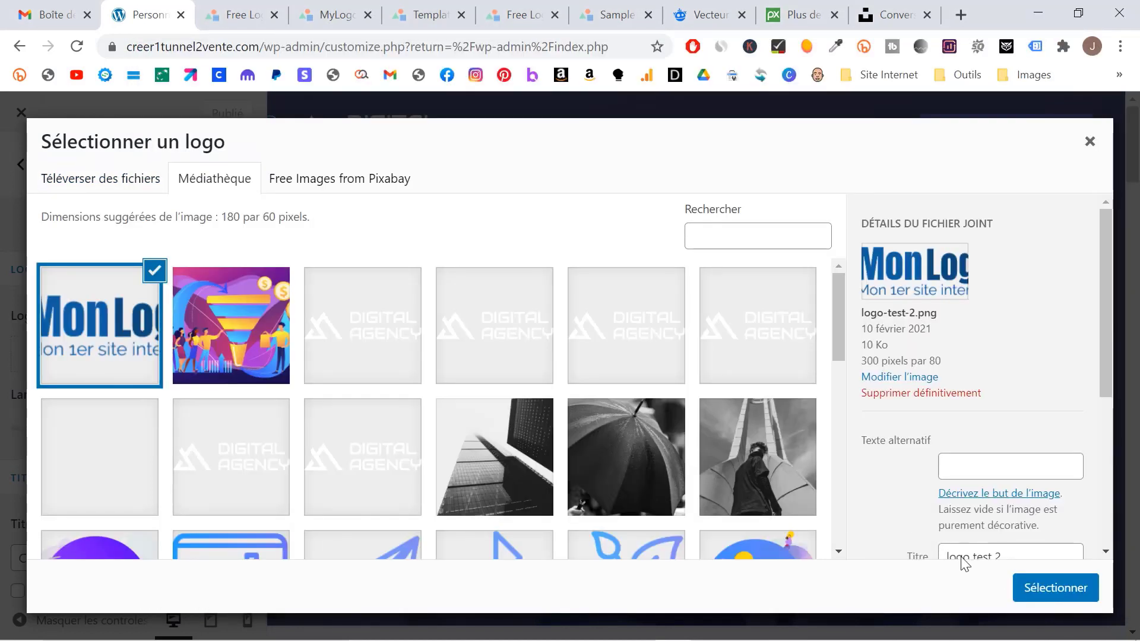
Step: Use the uploaded image as the site logo with the crop area covering the whole image, and publish the change
left_click(1045, 589)
left_click_drag(675, 198, 714, 205)
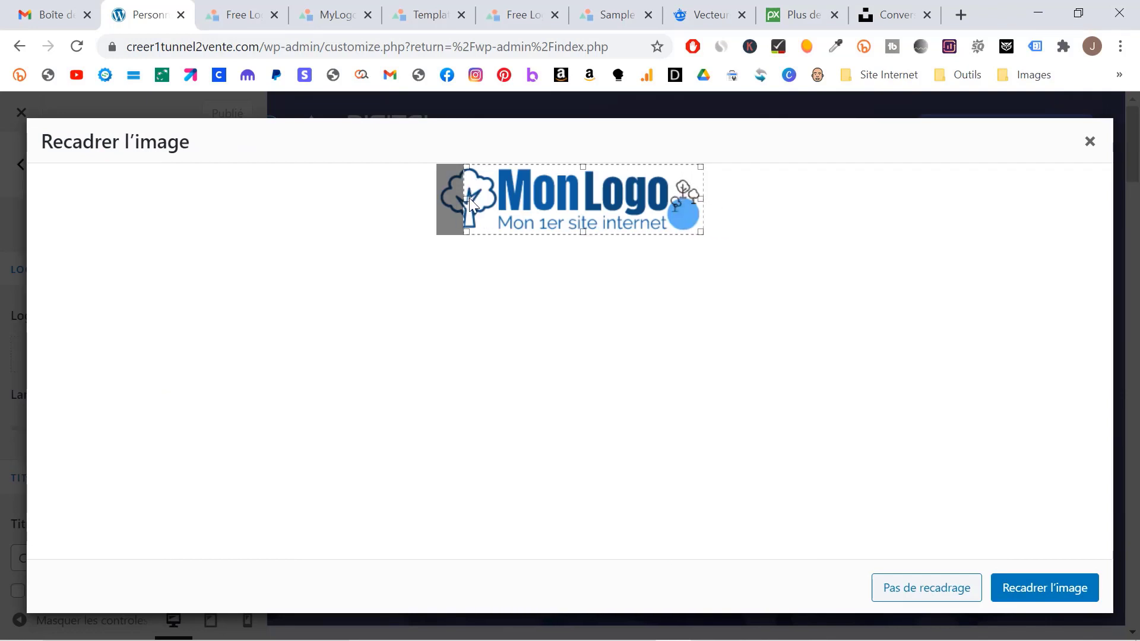
left_click_drag(467, 199, 426, 202)
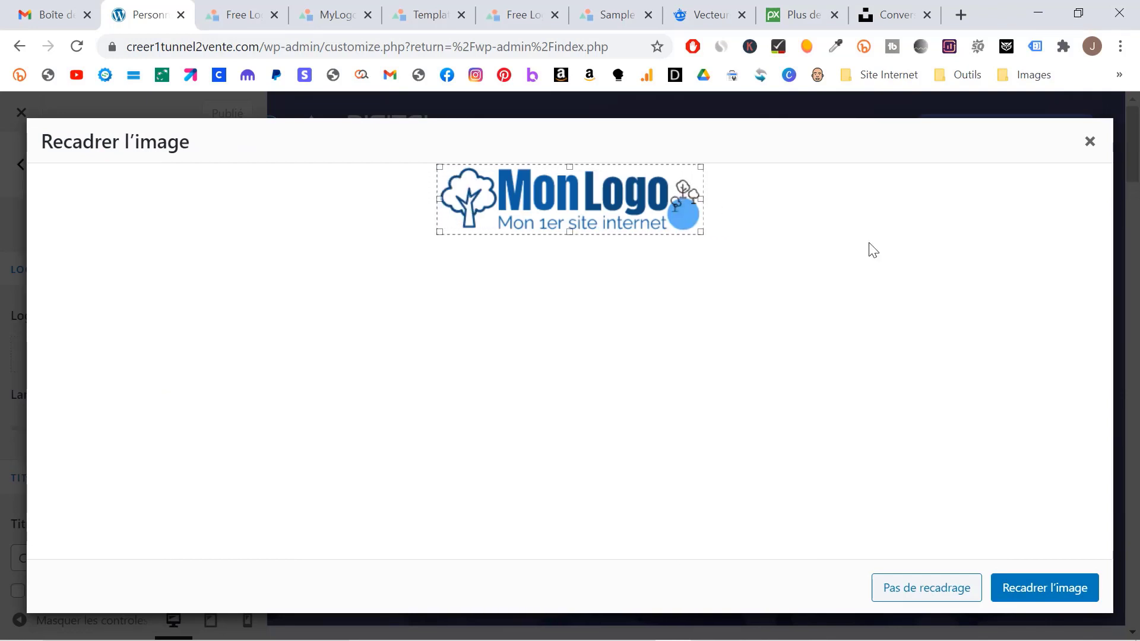
left_click(1032, 597)
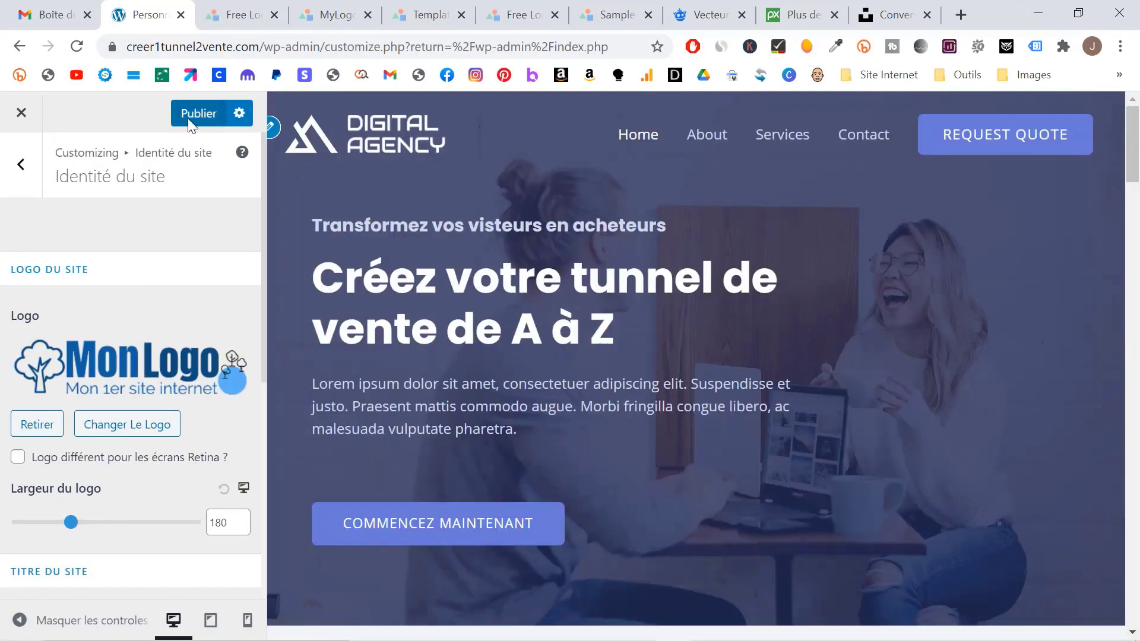
left_click(187, 117)
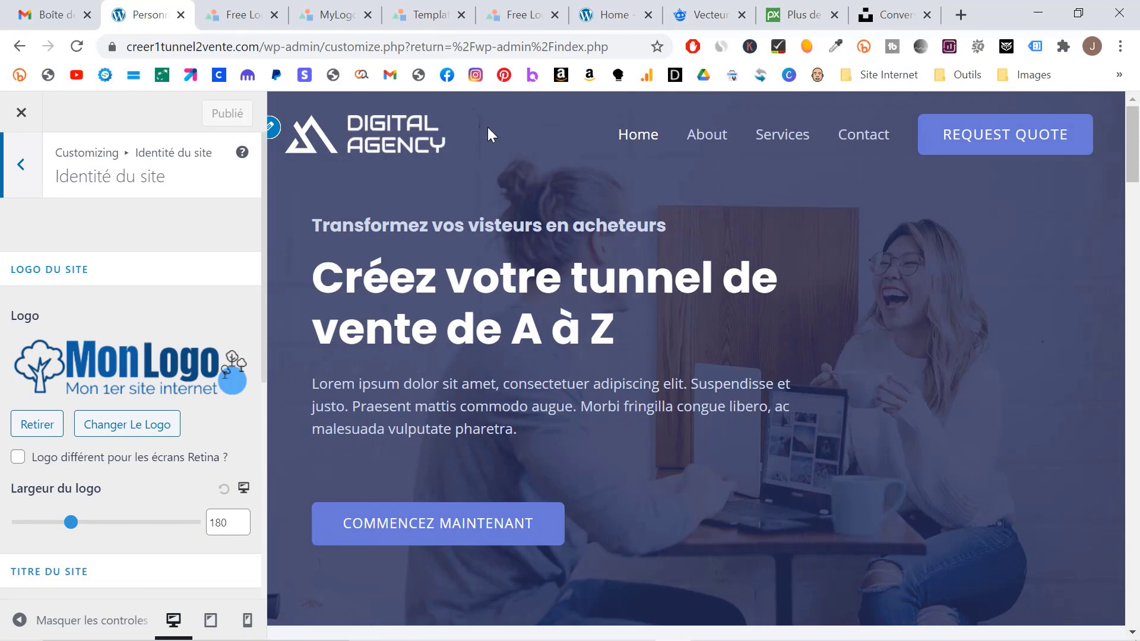
Step: Replace the logo image in the transparent header settings with logo-test-2.png from the media library
left_click(24, 166)
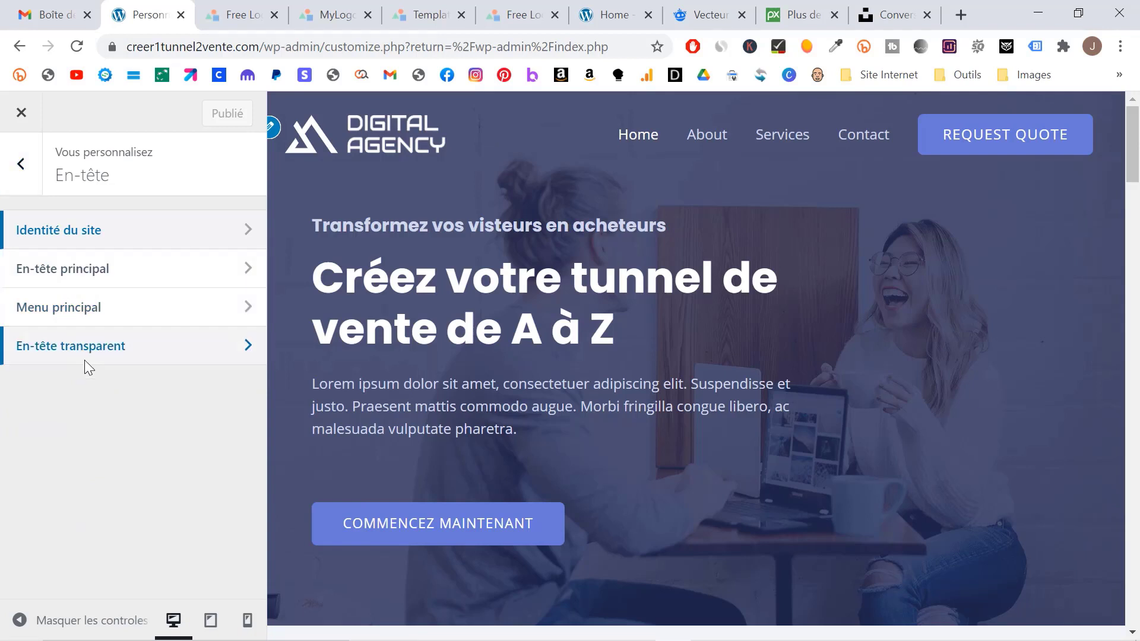
left_click(81, 347)
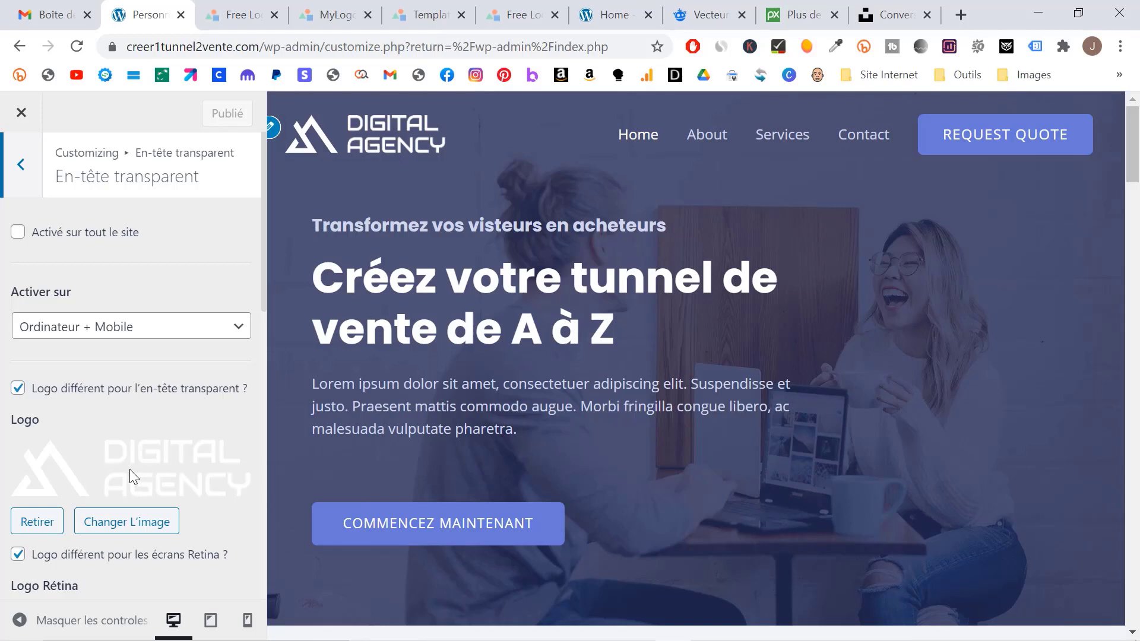
left_click(121, 525)
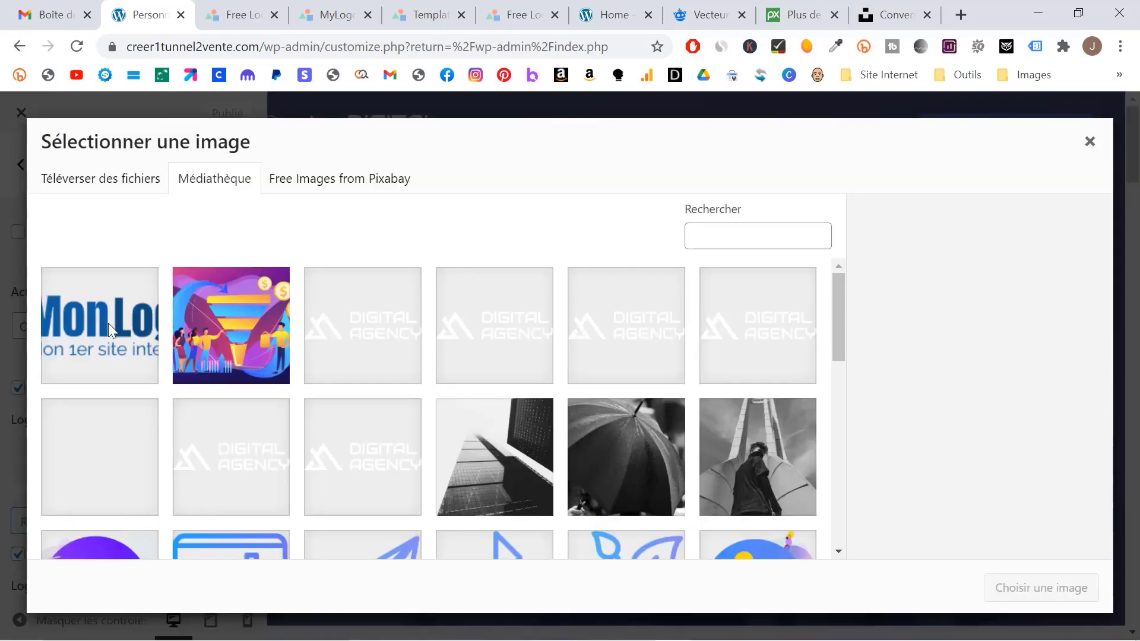
left_click(109, 323)
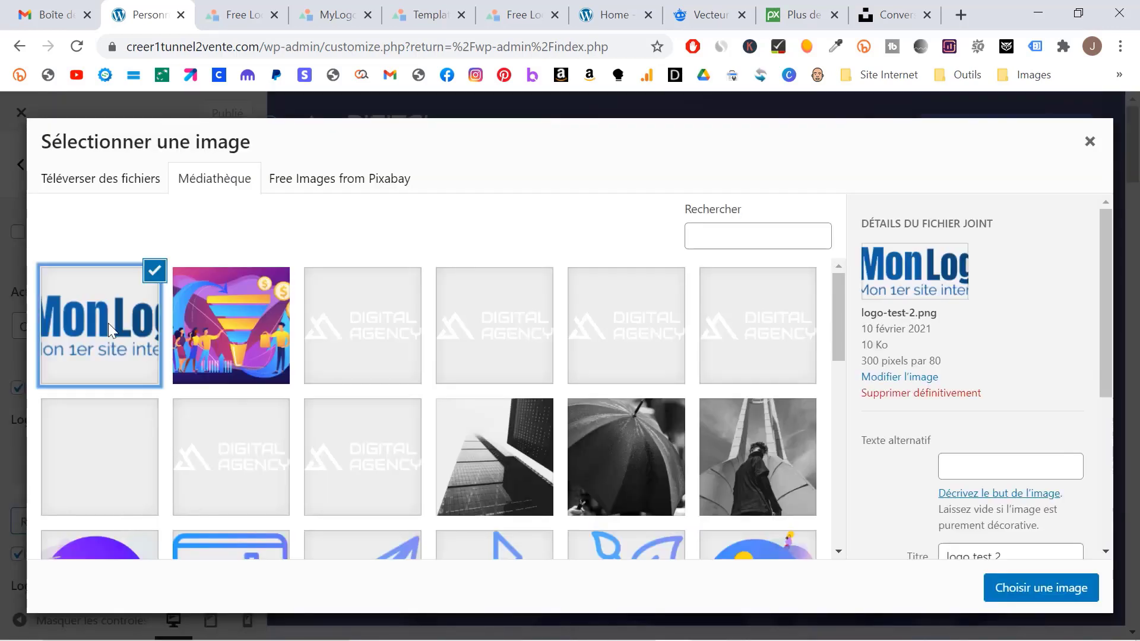
left_click(1014, 585)
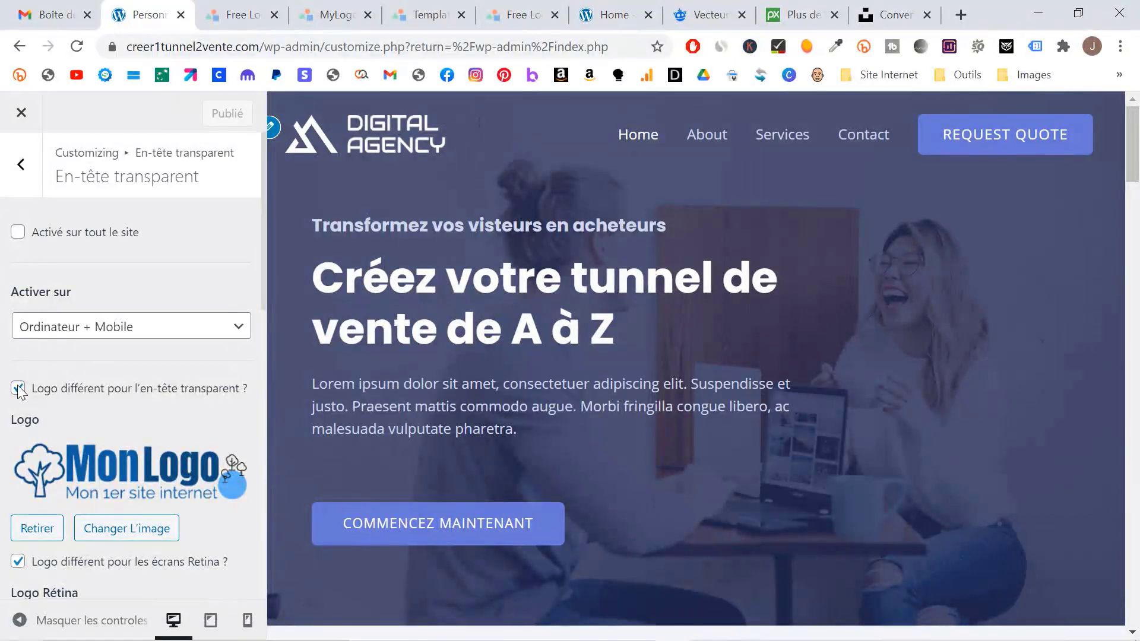
Step: Turn off the different logo for the transparent header, publish the change and view the live home page
left_click(18, 389)
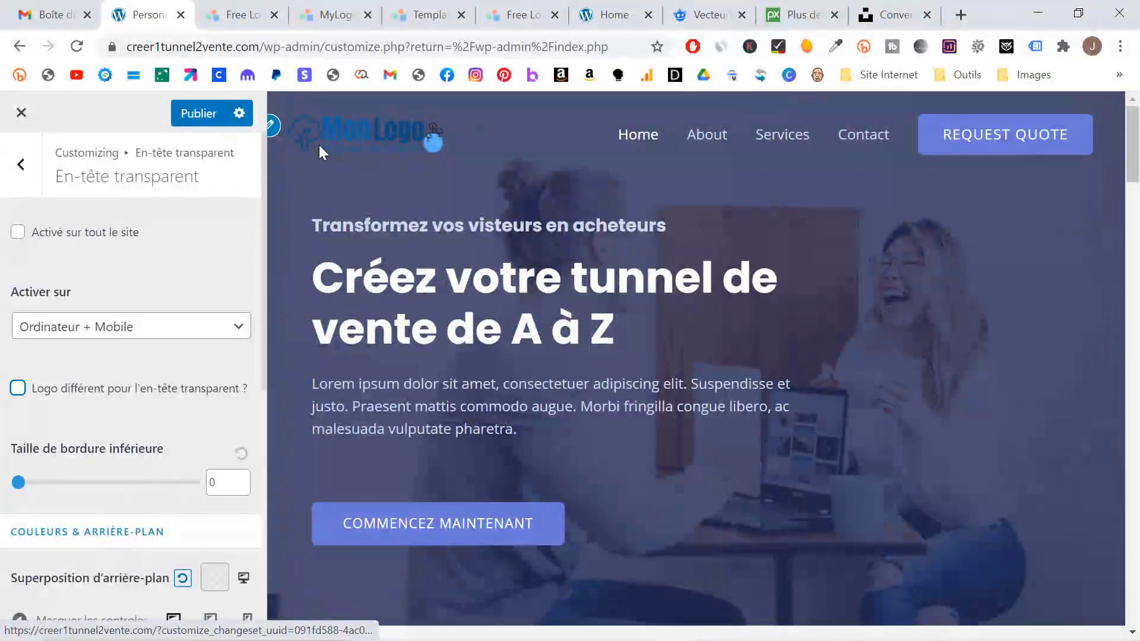
left_click(216, 118)
left_click(614, 14)
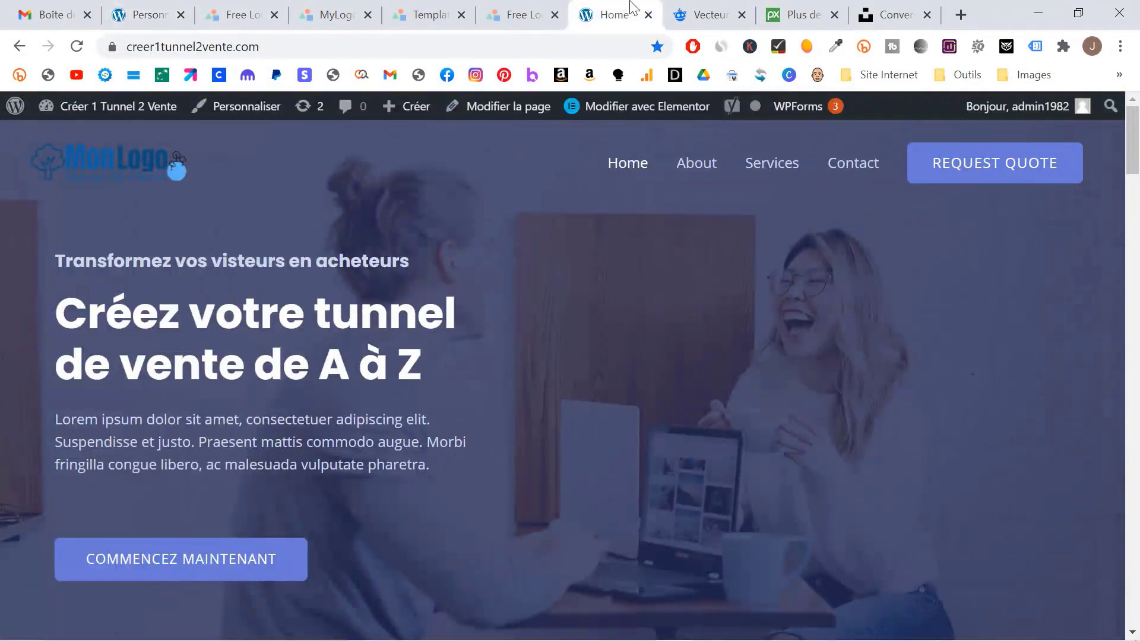